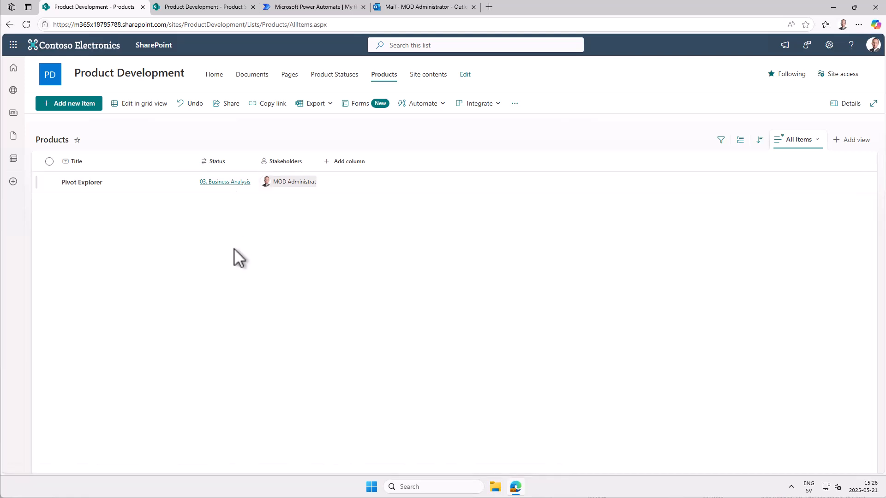
- Look over the Product Statuses list and compare it with the Products list
click(217, 11)
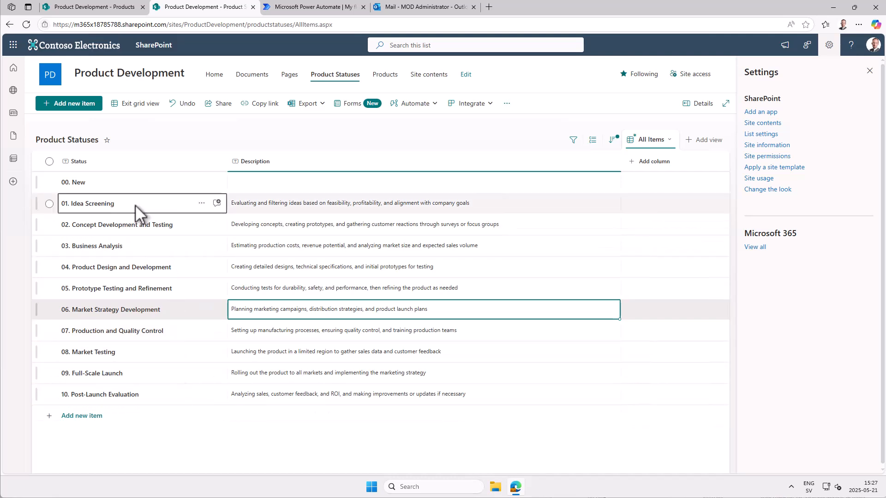
click(110, 6)
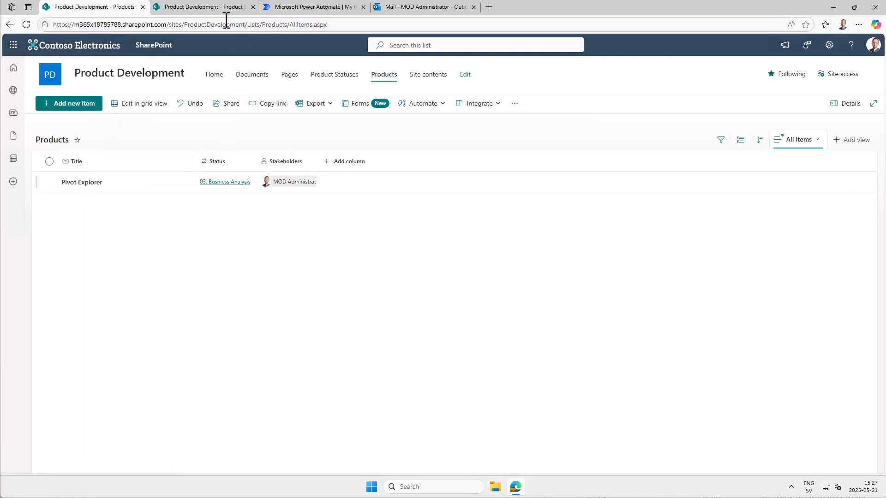
click(217, 7)
click(97, 10)
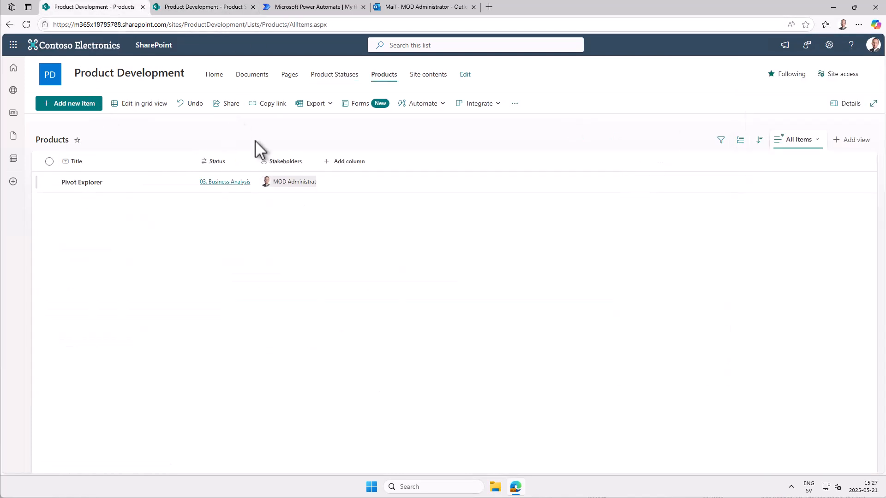
- Examine the settings of the Products list's Status lookup column, including its source list and additional columns, without changing anything
click(236, 162)
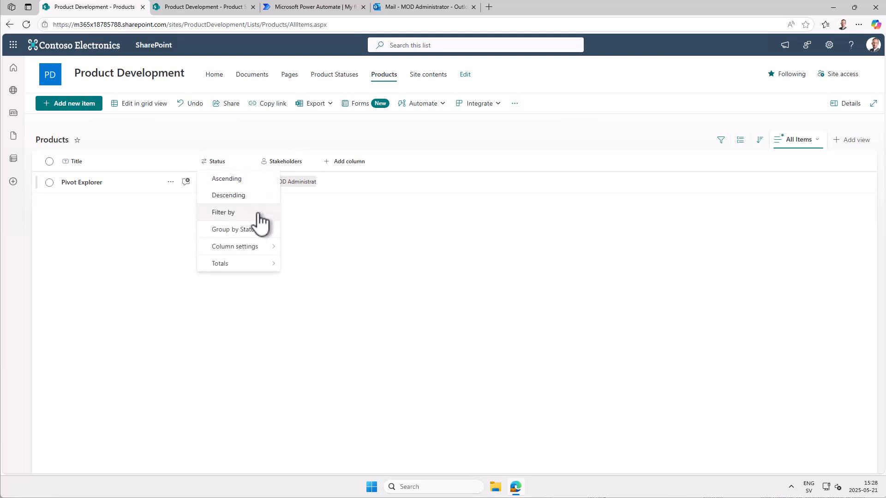
mouse_move(257, 246)
click(288, 247)
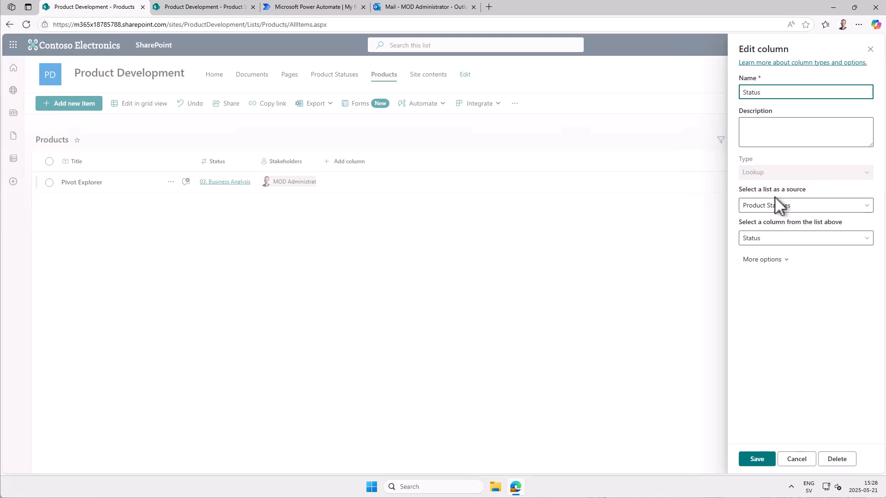
click(784, 261)
scroll(800, 277, down, 3)
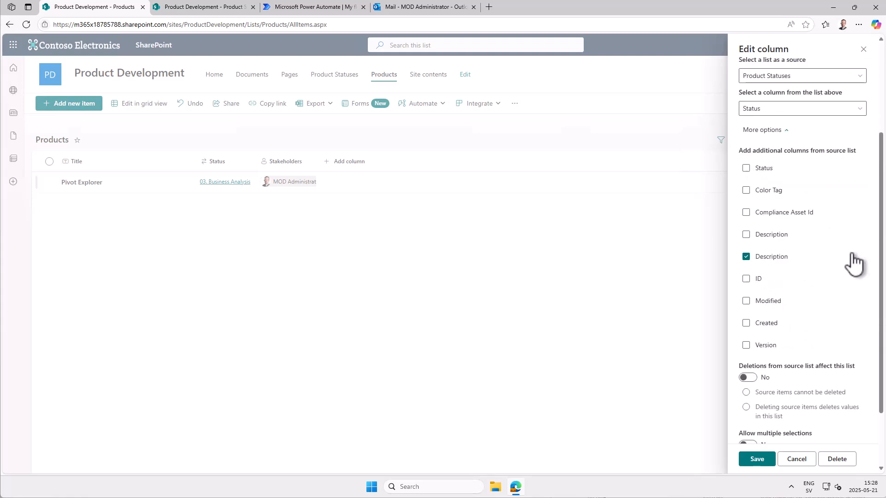
click(801, 460)
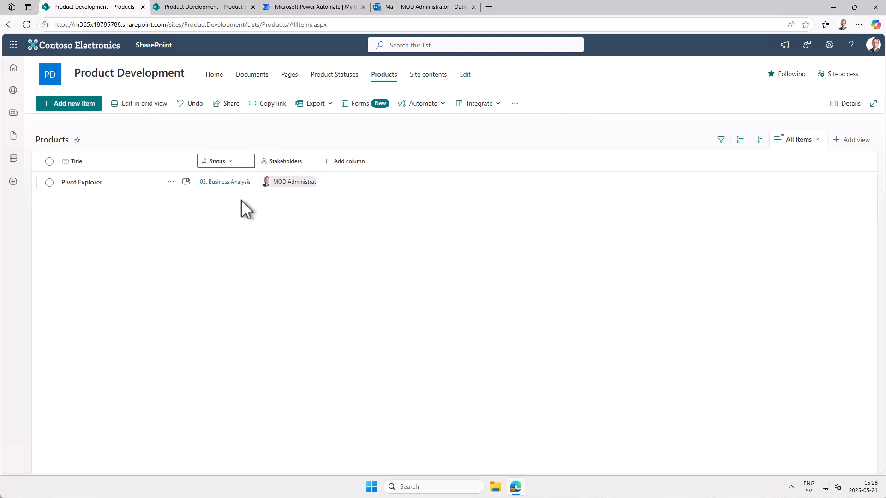
- Switch to Power Automate and create an automated cloud flow named Product Notifications with the SharePoint trigger "When an item is created or modified"
click(306, 9)
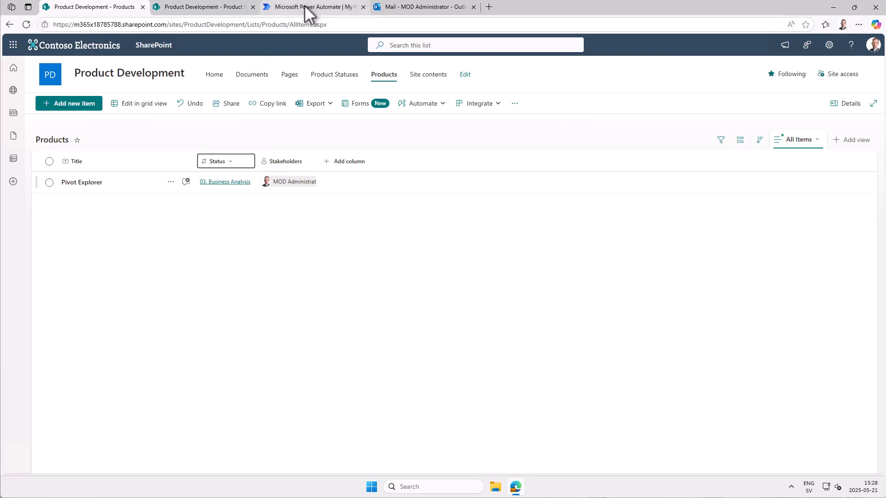
click(141, 67)
click(169, 152)
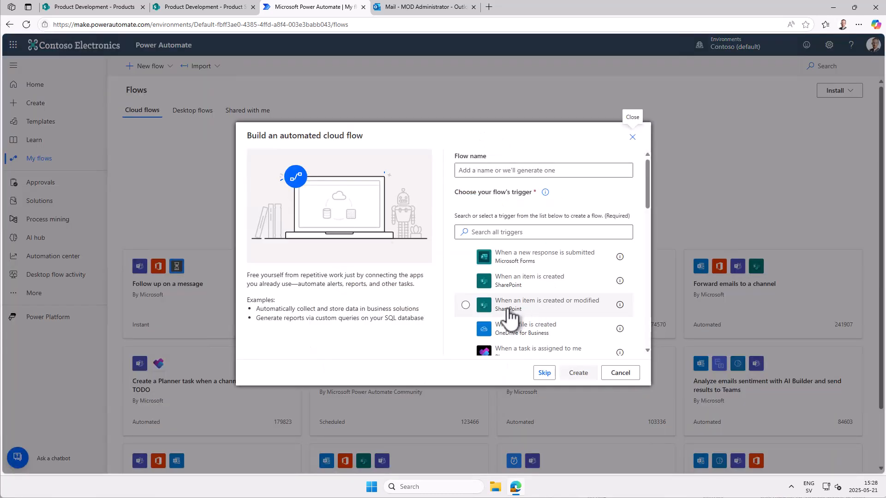
click(533, 312)
click(505, 169)
text(Produc)
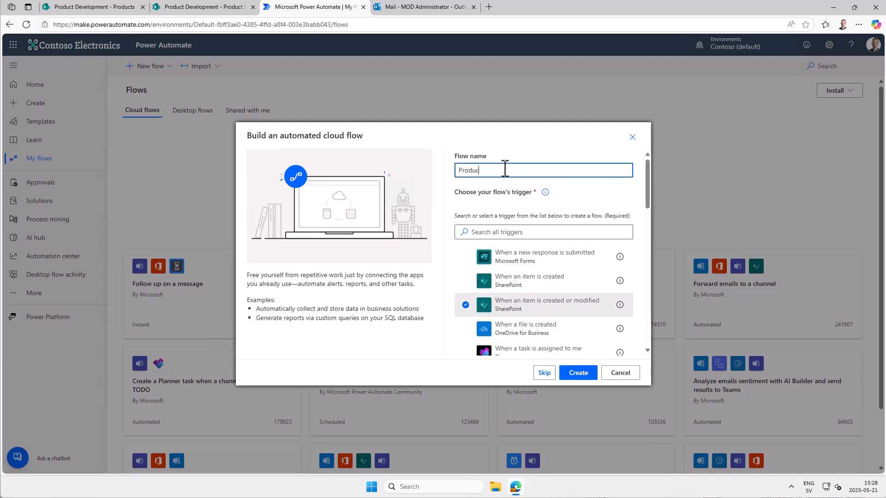
text(t Notifications)
click(570, 375)
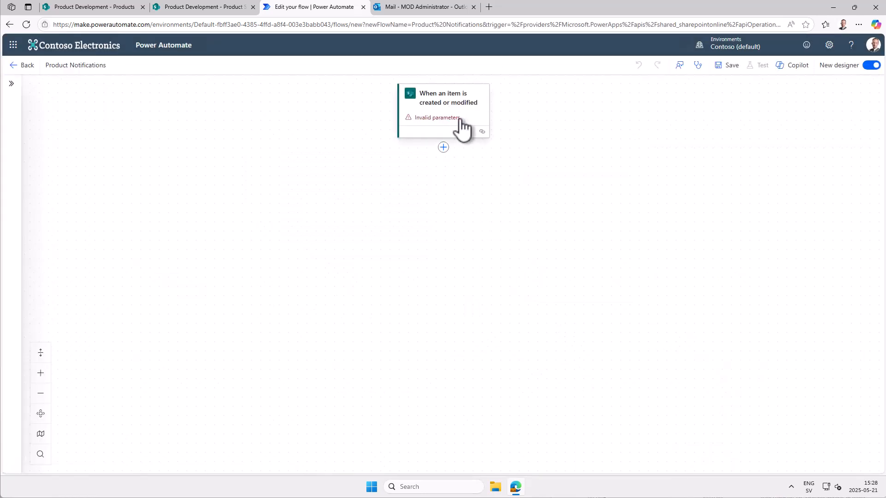
- Set the trigger's site address to Product Development and its list name to Products
click(457, 124)
click(277, 163)
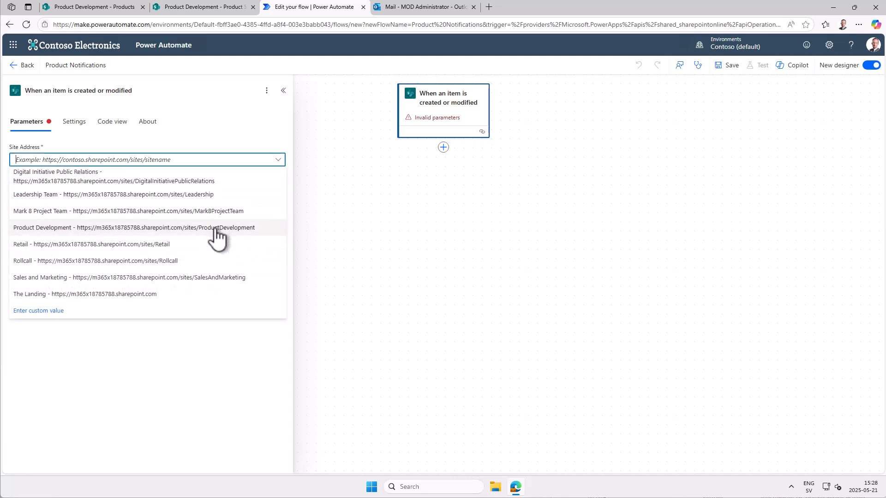
click(214, 227)
click(279, 188)
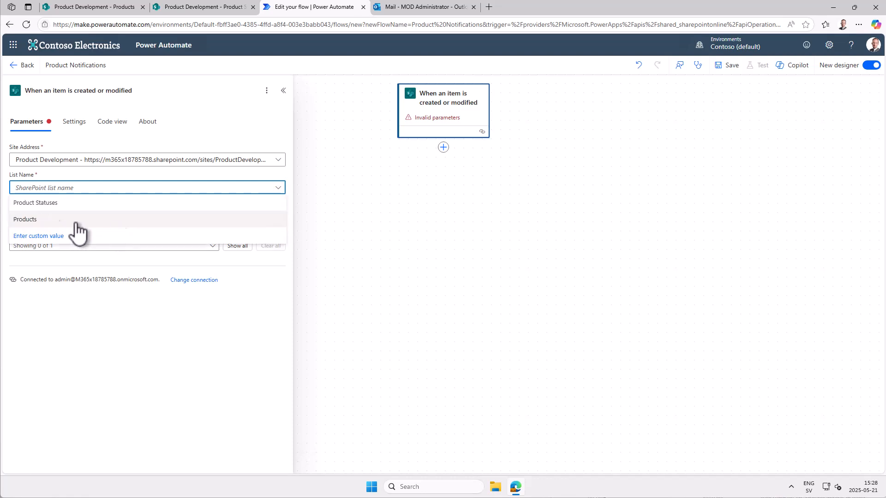
click(25, 219)
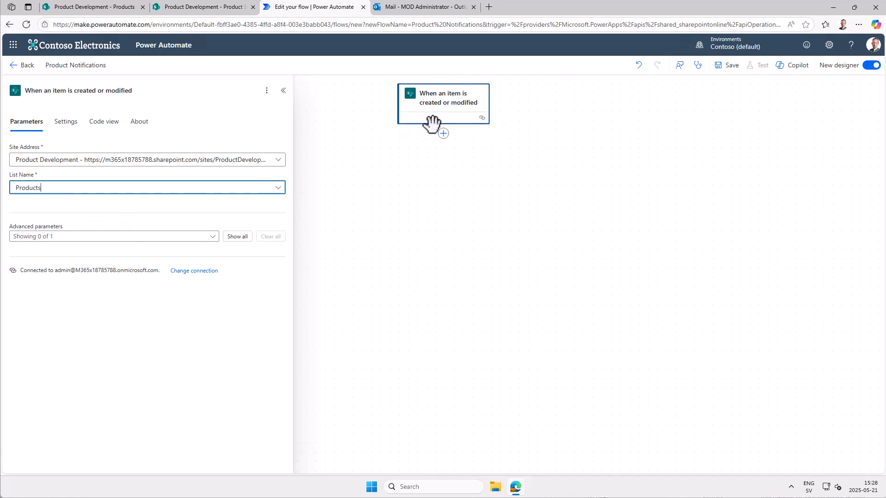
- Add the SharePoint action "Get changes for an item or a file (properties only)" below the trigger
click(444, 134)
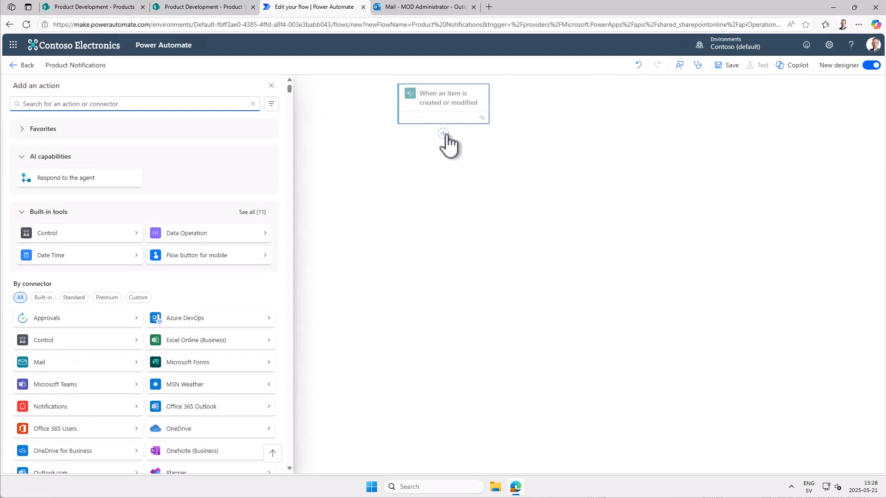
text(get c)
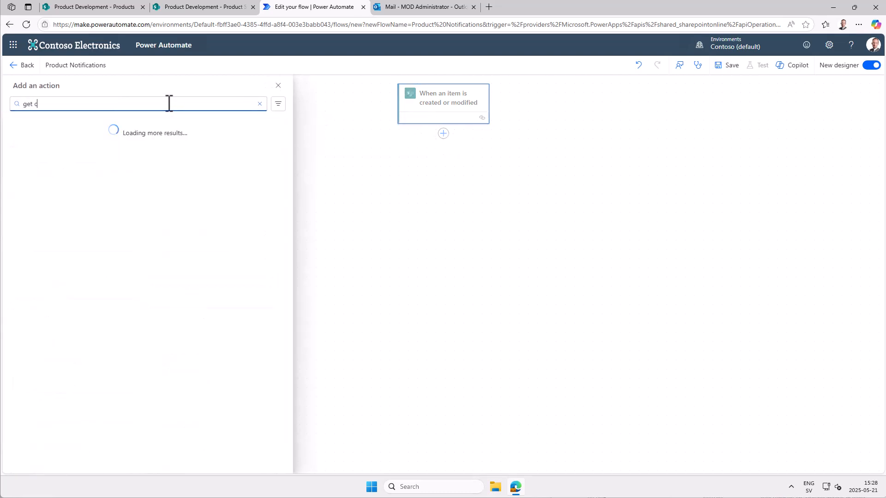
text(hanges)
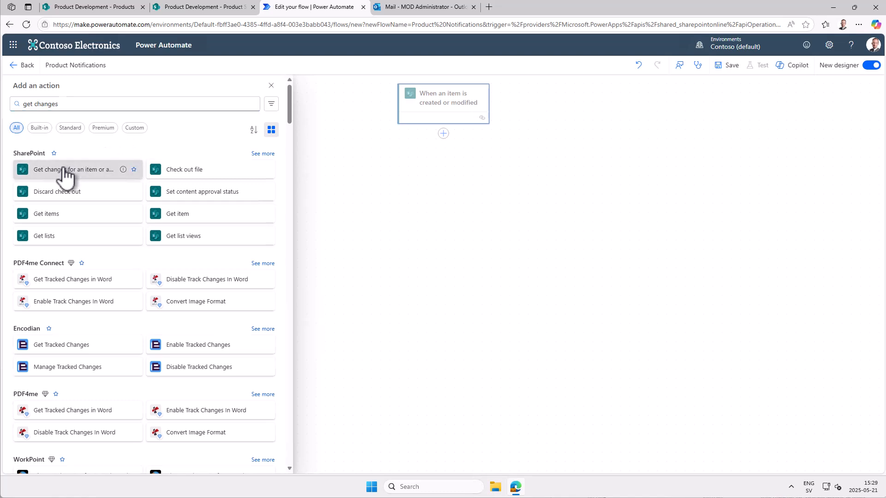
click(65, 171)
- Point the get changes action to the Product Development site and the Products list
click(273, 163)
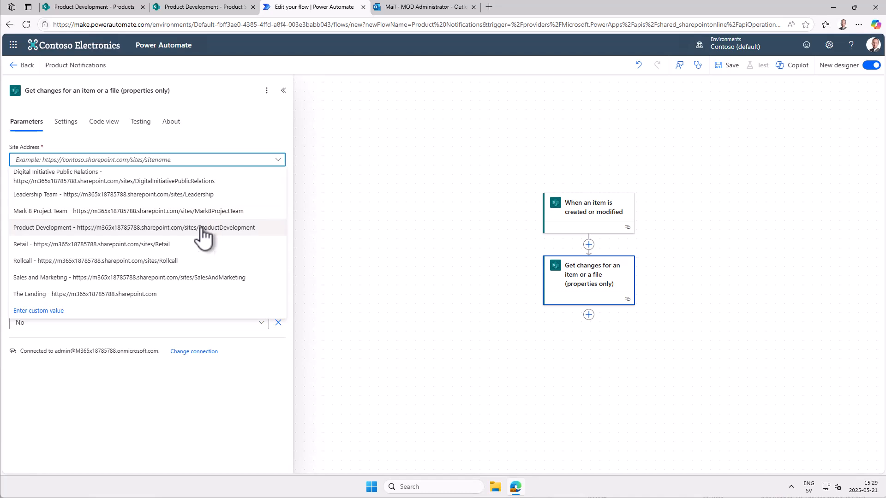
click(207, 229)
click(279, 190)
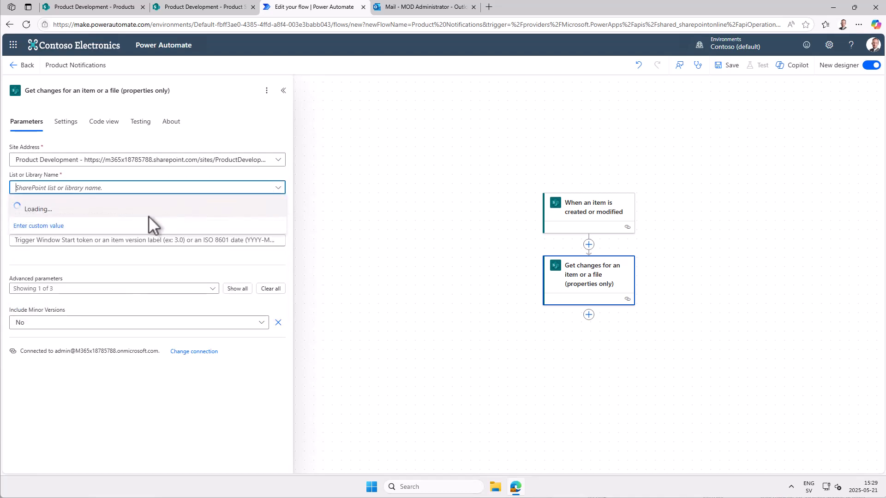
click(46, 235)
- Fill the get changes action's Id with the trigger's dynamic ID and its Since value with Trigger Window Start Token
click(253, 215)
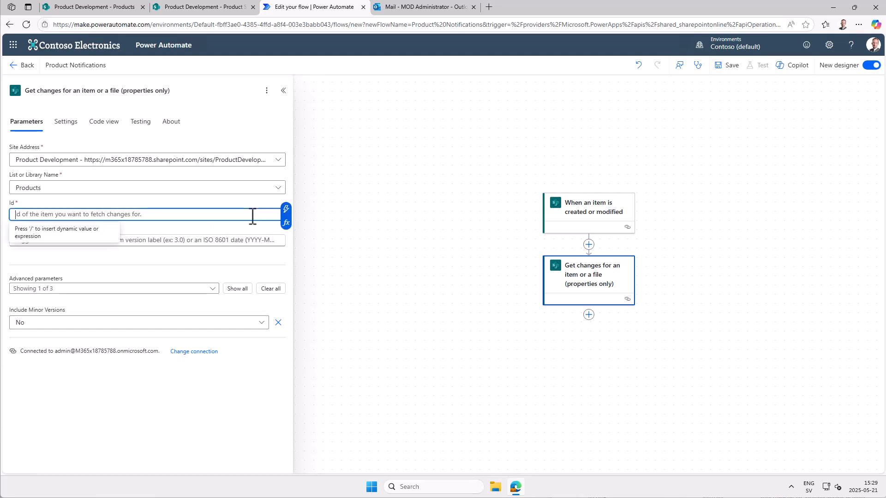
click(286, 210)
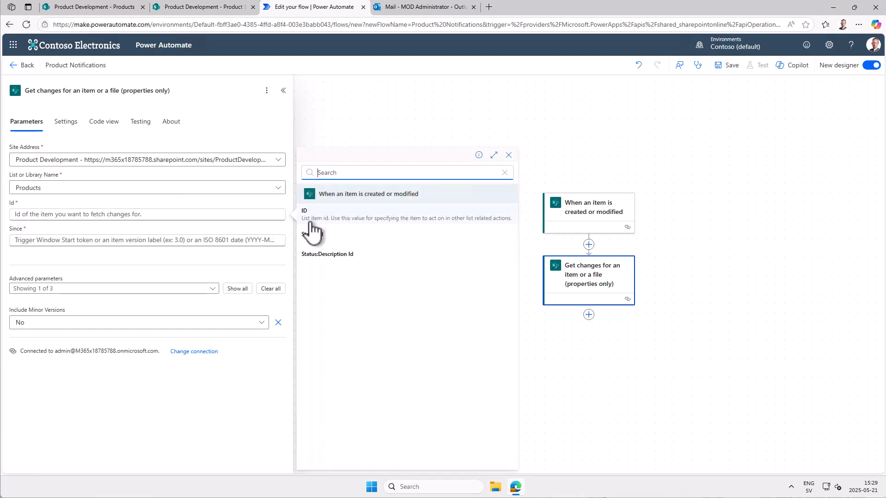
click(316, 215)
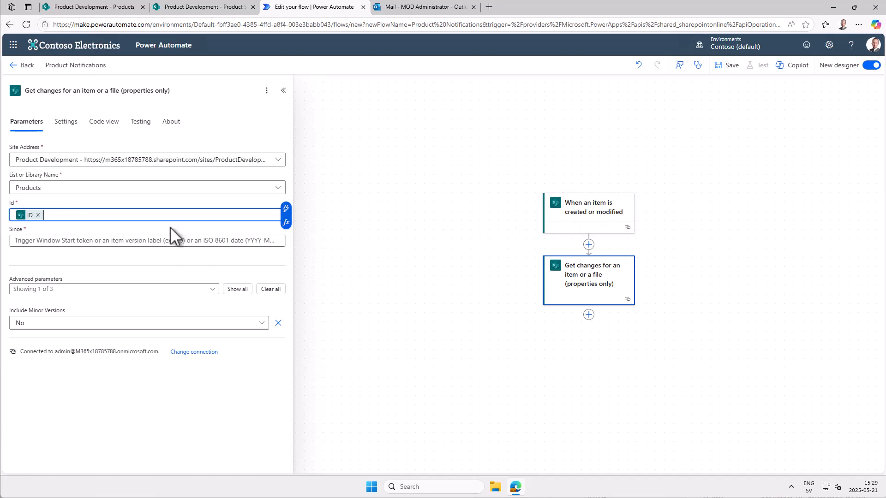
click(141, 240)
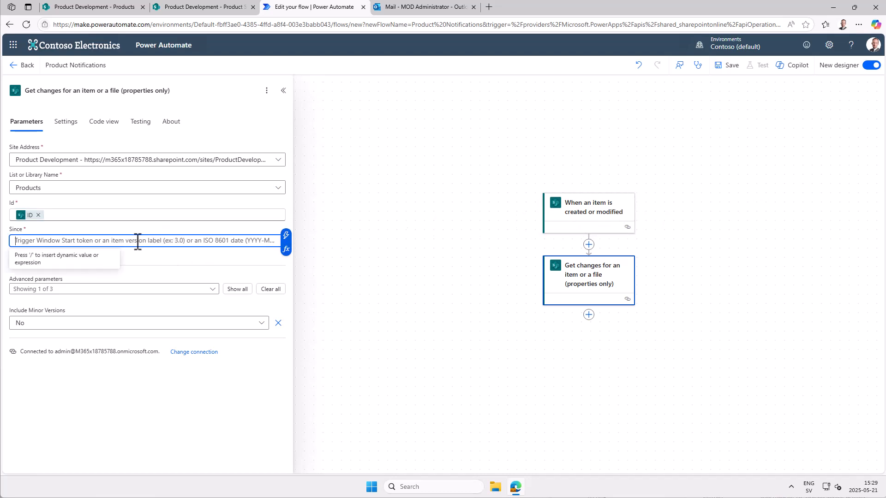
click(287, 237)
click(352, 172)
text(trig)
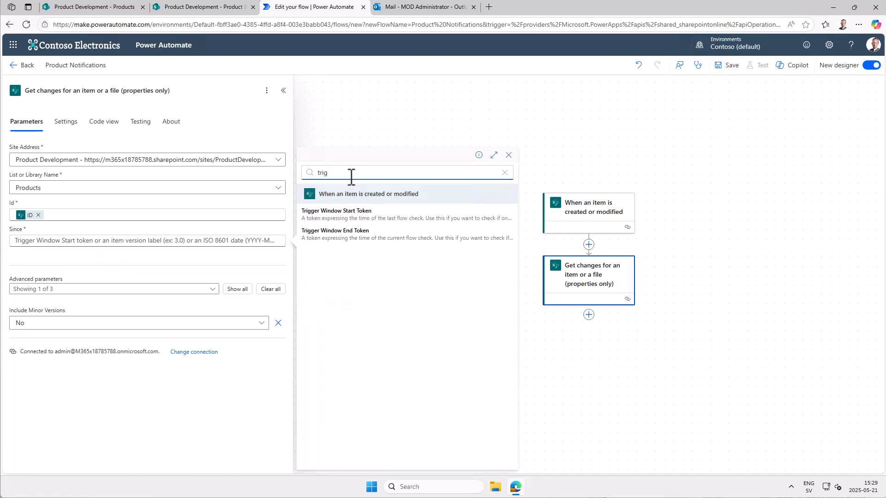
click(377, 221)
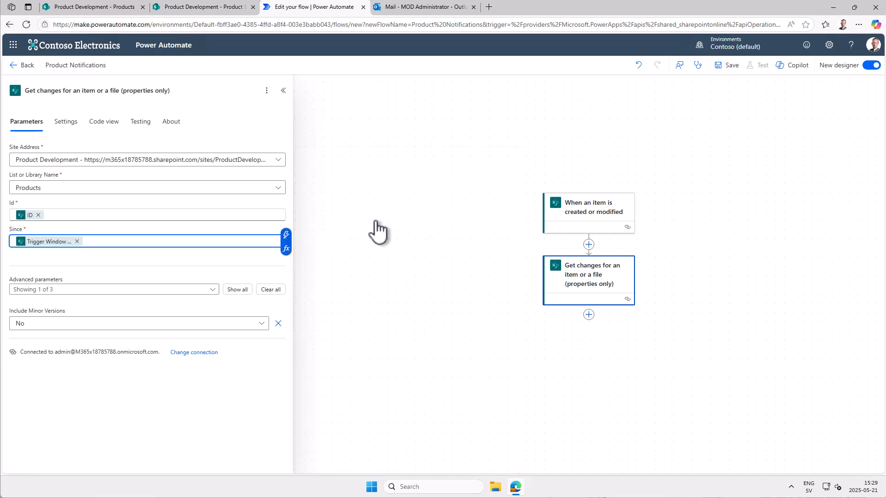
click(376, 229)
- Add a Condition control below the get changes action
click(589, 315)
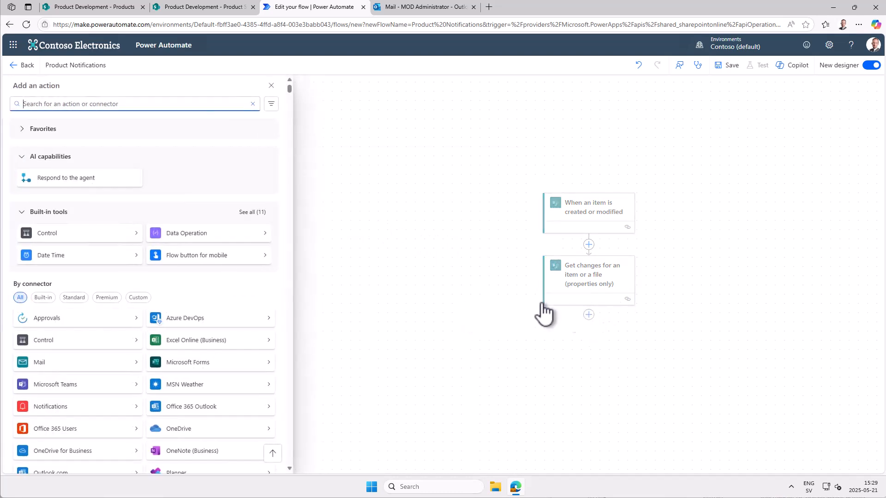
text(condi)
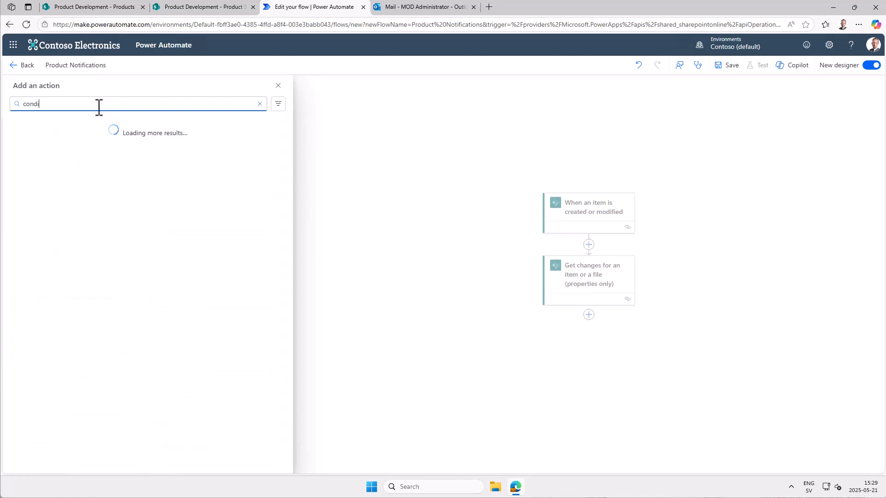
click(45, 279)
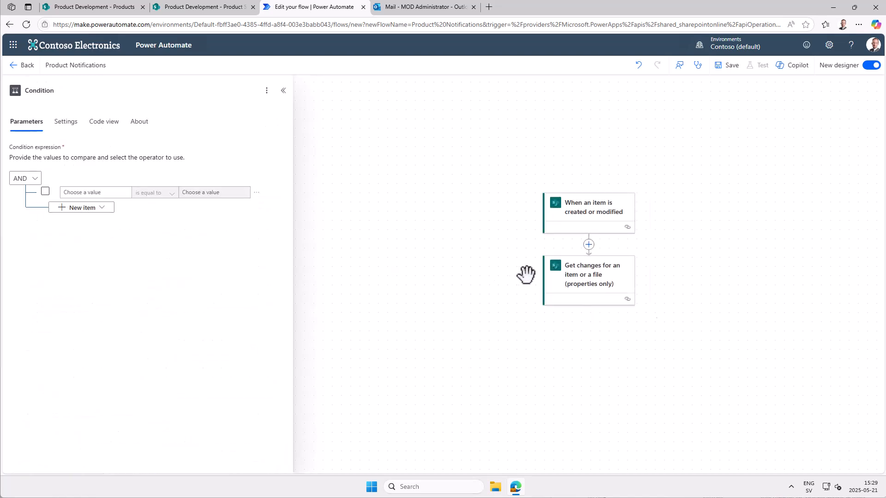
- Set the condition to check that "Has Column Changed: Status" is equal to the expression true
click(98, 193)
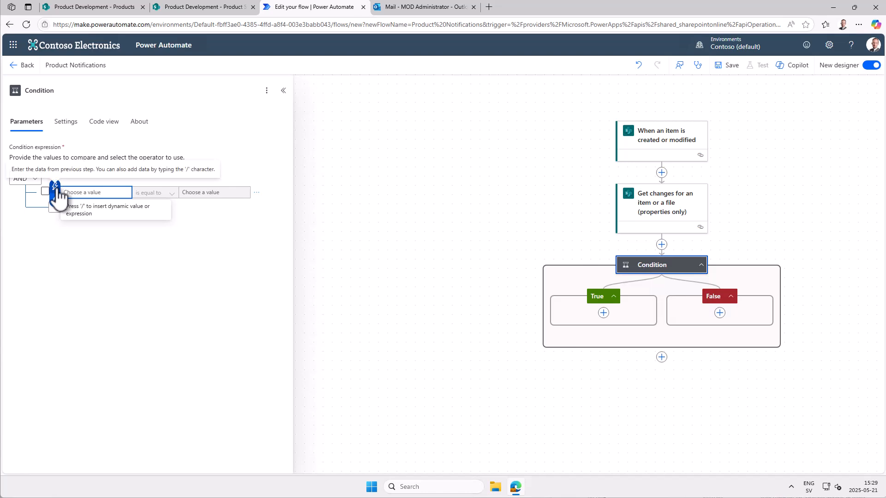
click(56, 193)
text(status)
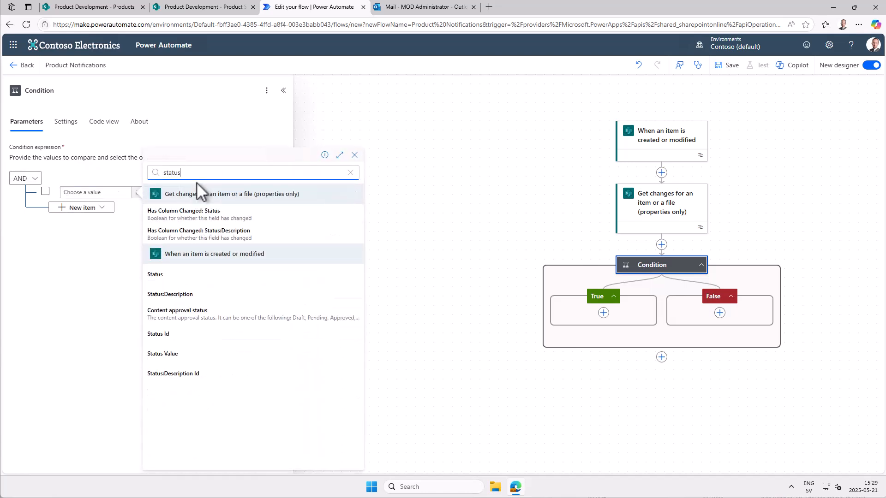
click(207, 213)
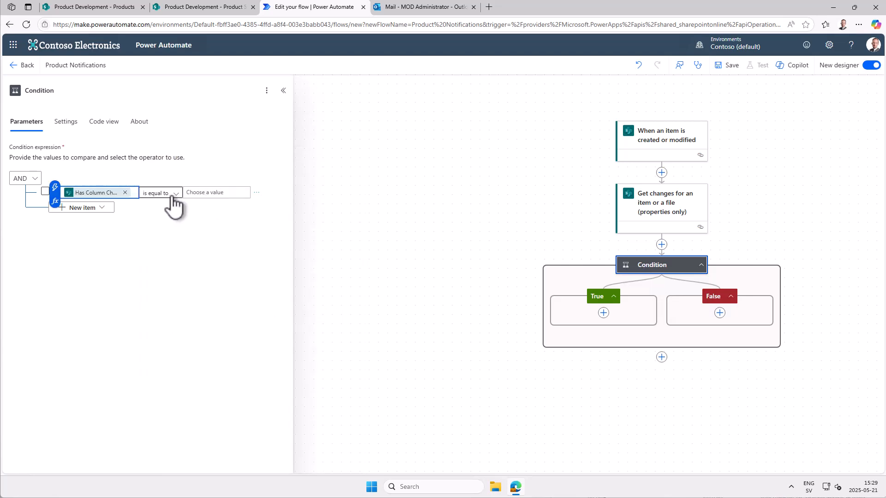
click(217, 194)
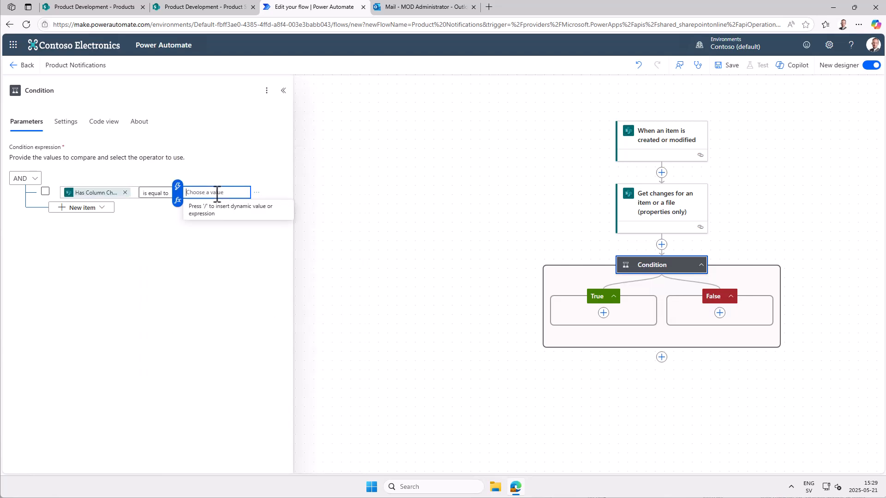
click(178, 200)
text(true)
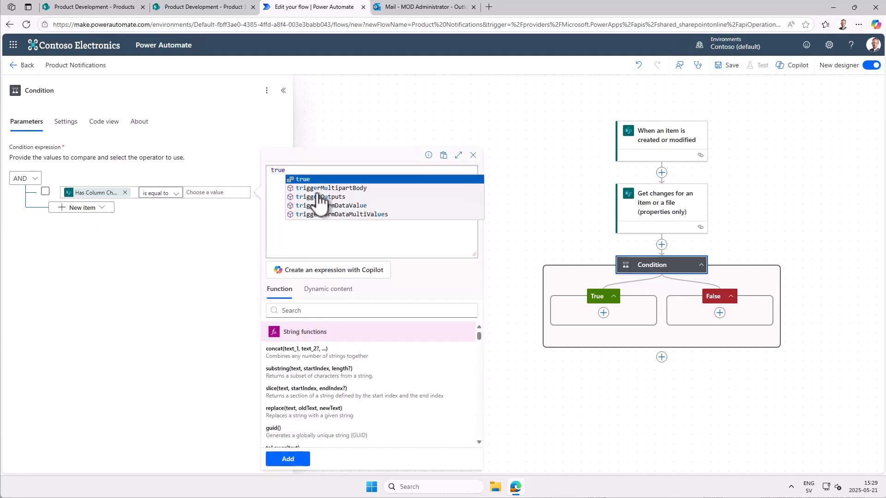
key(Escape)
click(288, 459)
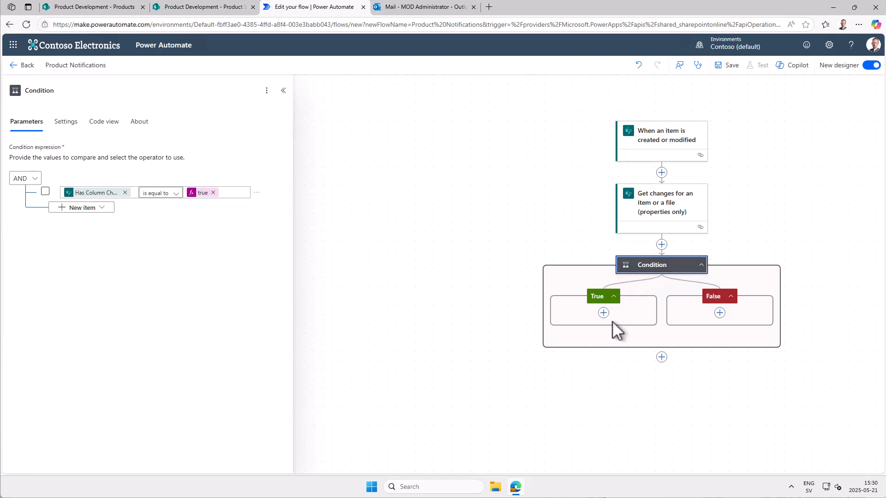
- Add an Office 365 Outlook Send an email (V2) action to the condition's True branch
click(603, 312)
text(send )
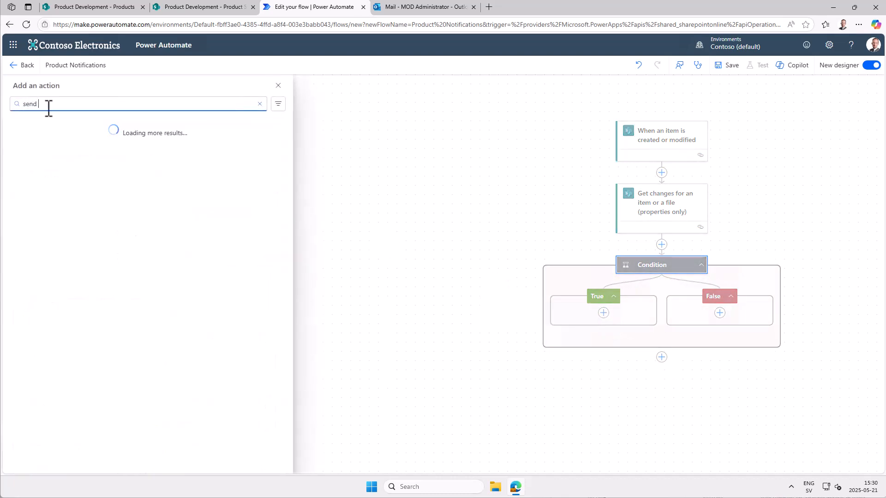
text(an emails)
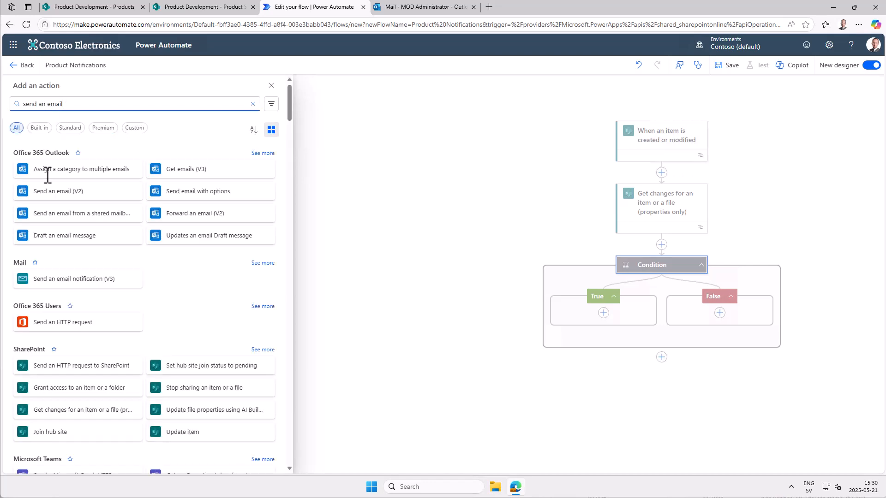
click(53, 210)
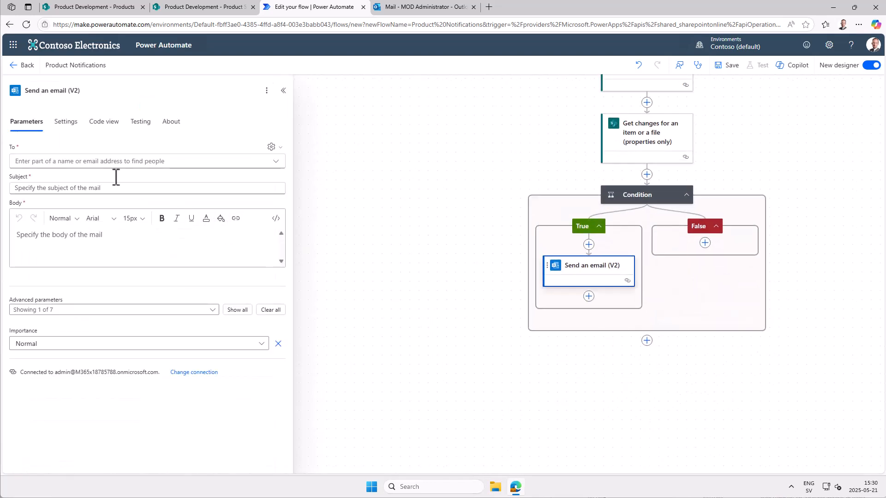
- Switch the email's To field to dynamic content and fill it with the trigger's Stakeholders Email
click(88, 161)
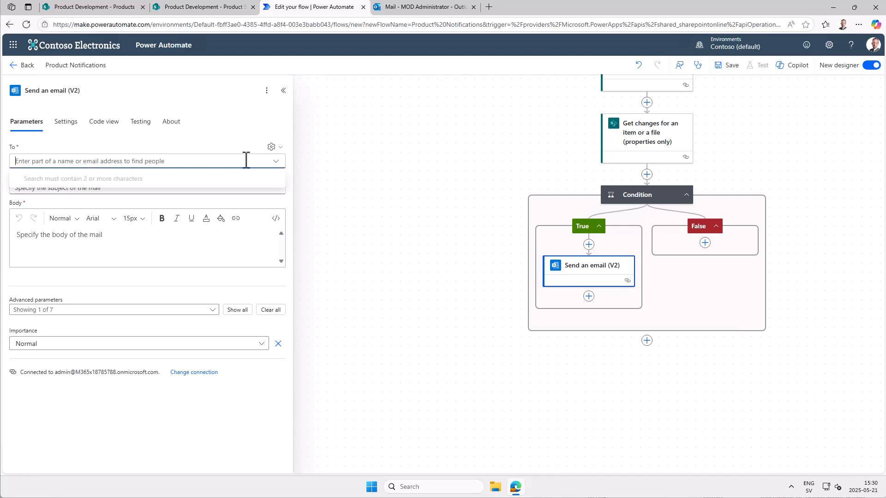
click(271, 146)
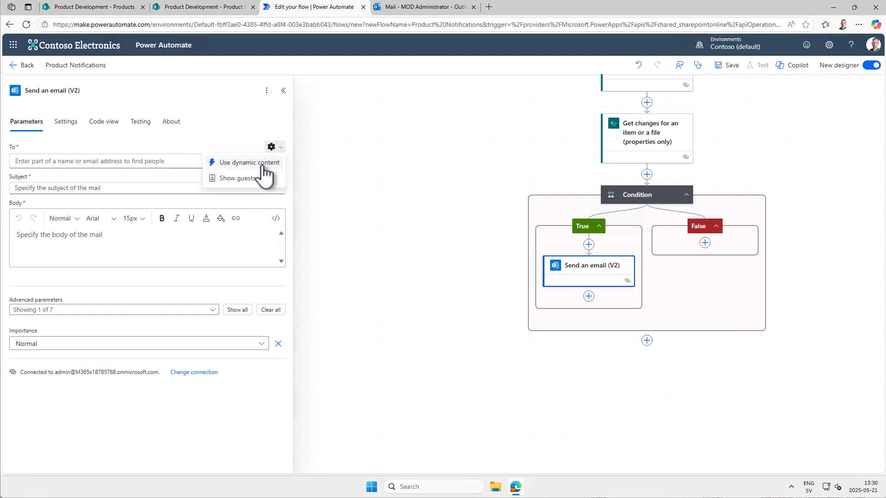
click(267, 162)
click(122, 161)
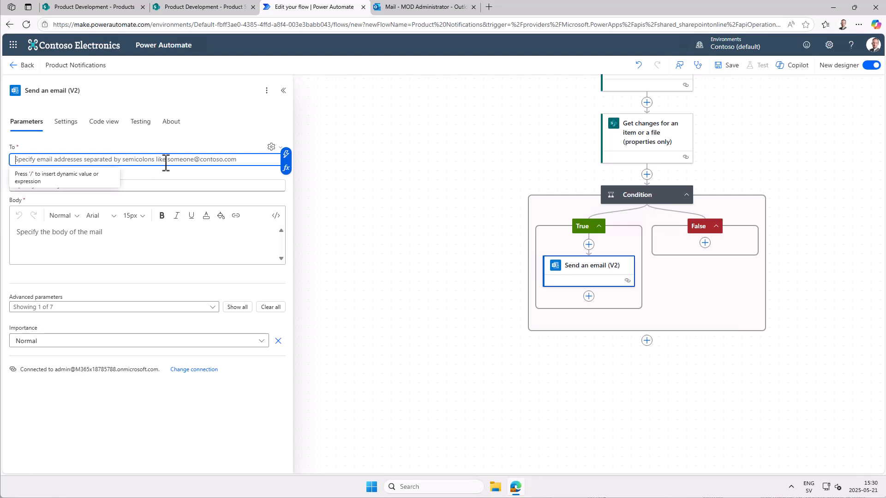
click(283, 155)
text(email)
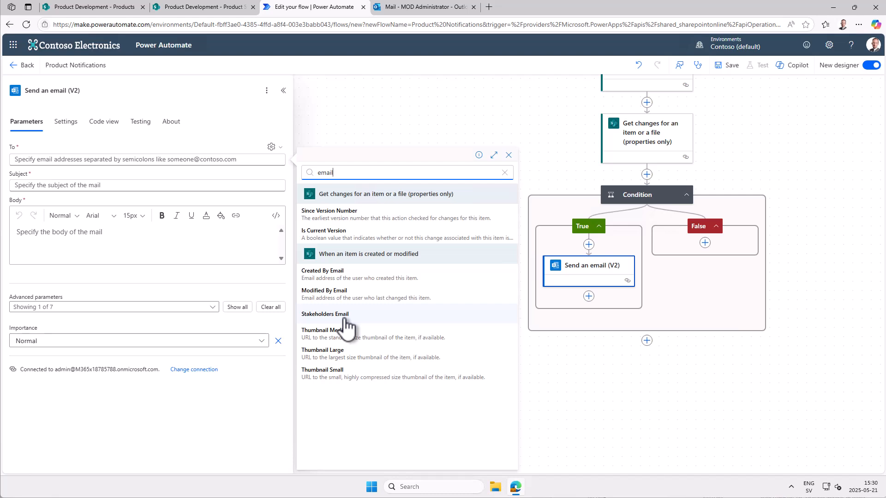
click(326, 315)
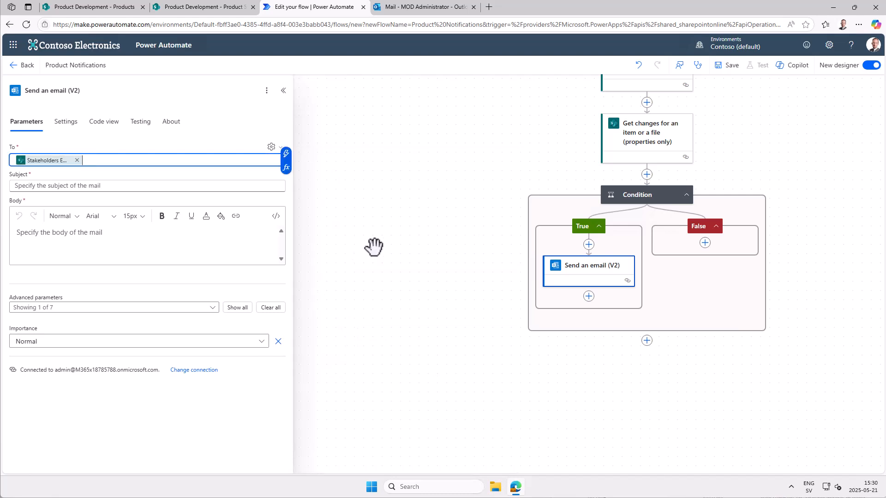
- Compose the email subject as the dynamic Title, the text "has been updated to" and the dynamic Status Value
click(127, 185)
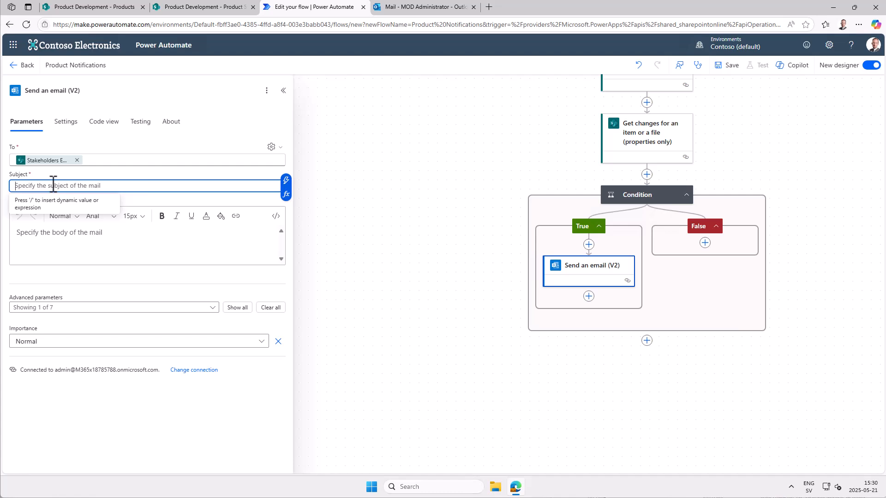
click(286, 179)
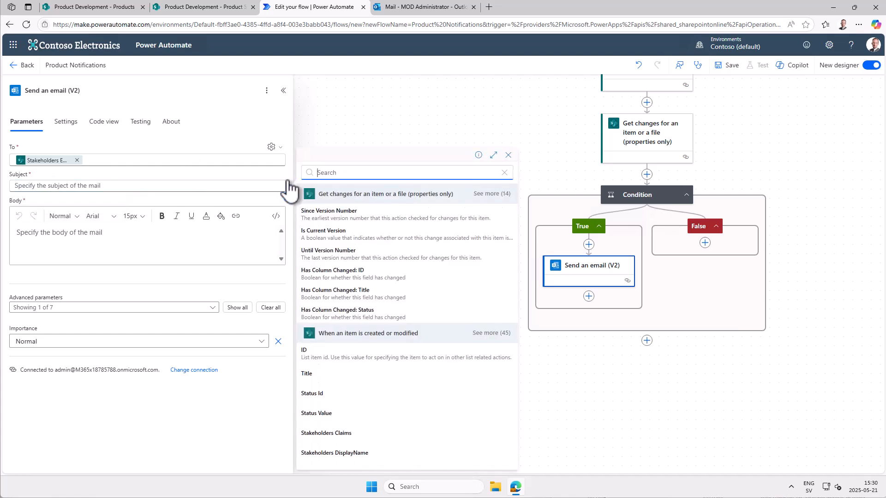
text(tit)
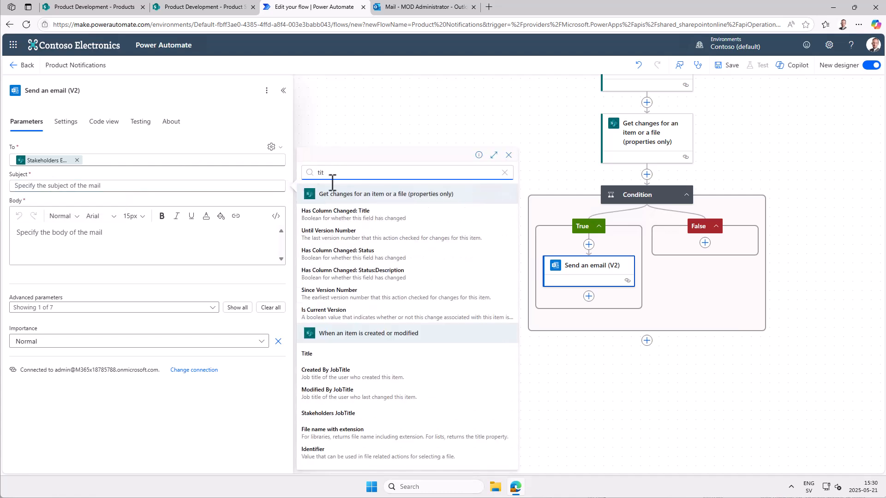
click(357, 354)
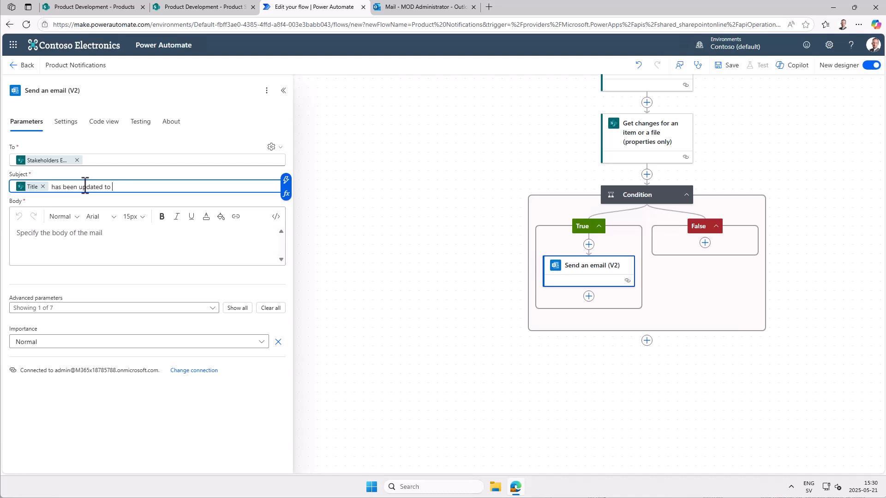
click(286, 180)
text(stat)
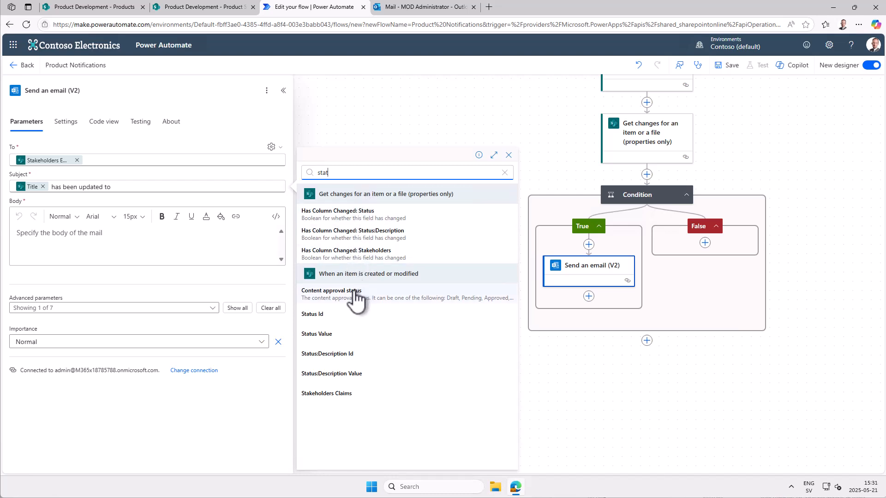
click(333, 335)
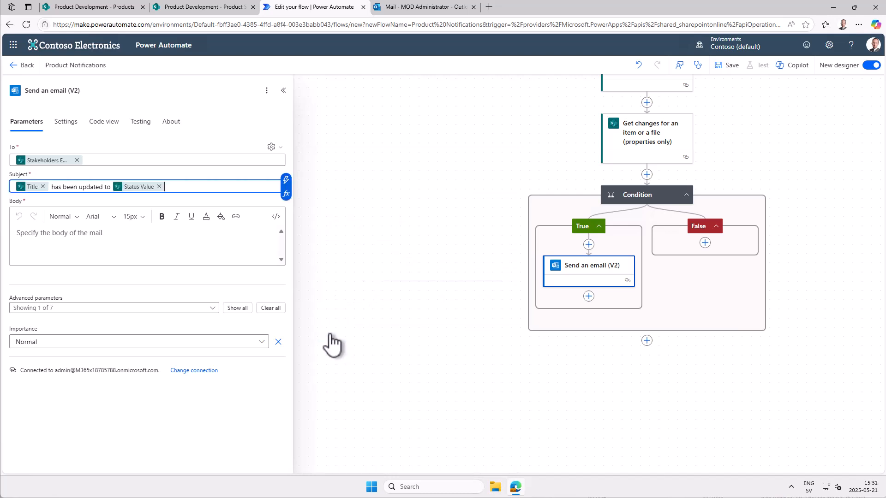
- Fill the email body with the dynamic Status:Description Value, and save the flow, returning to its details page
click(75, 246)
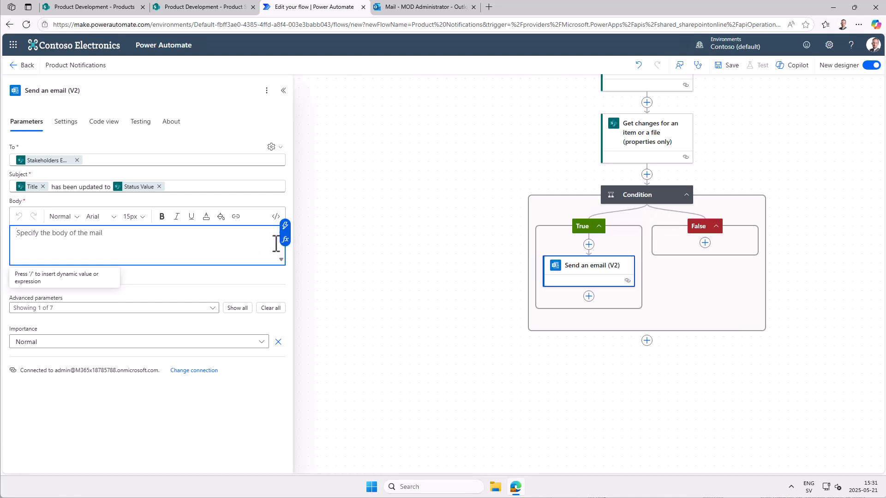
click(285, 227)
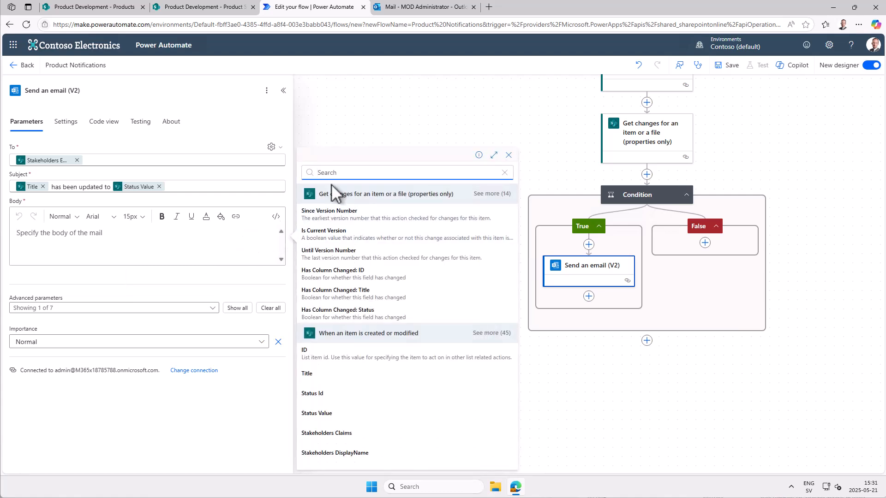
text(des)
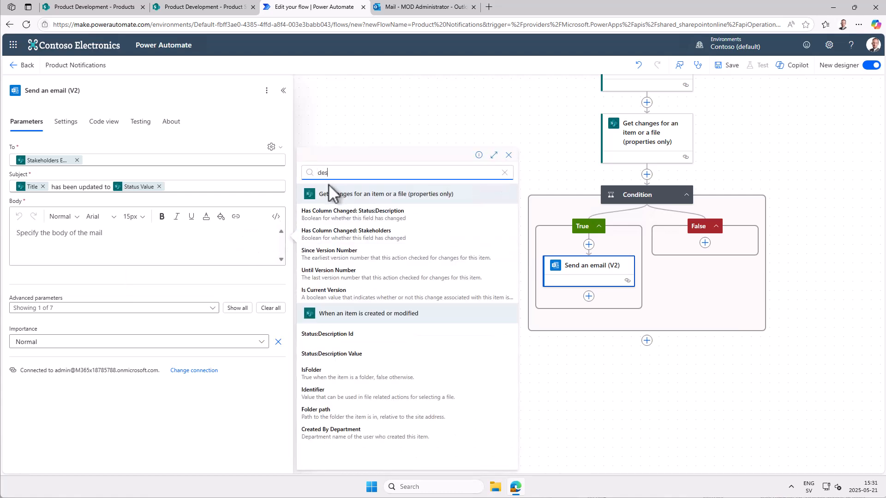
click(342, 356)
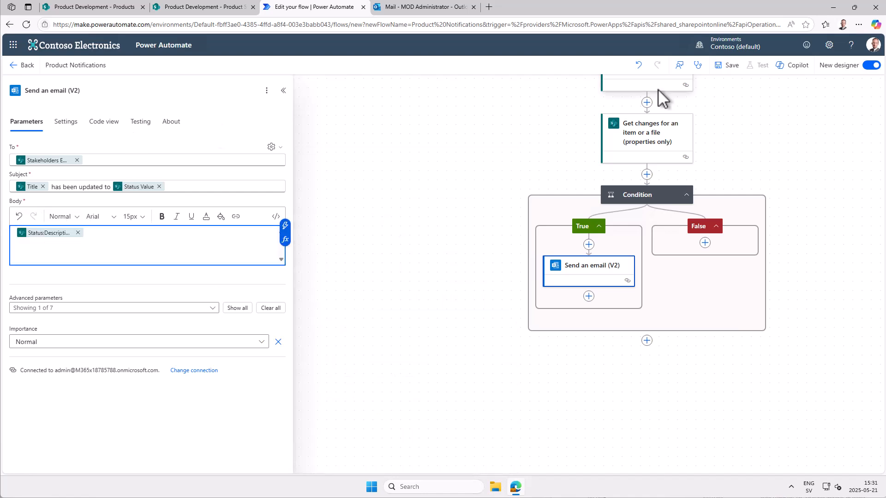
click(729, 65)
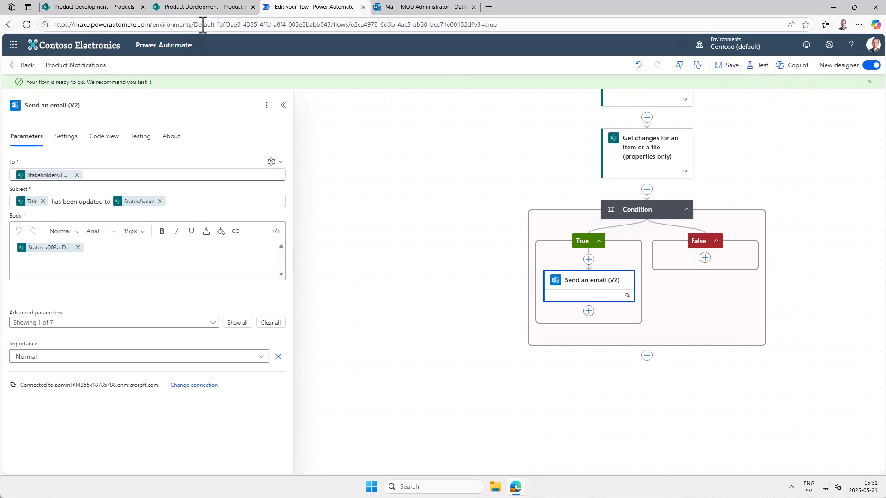
click(23, 65)
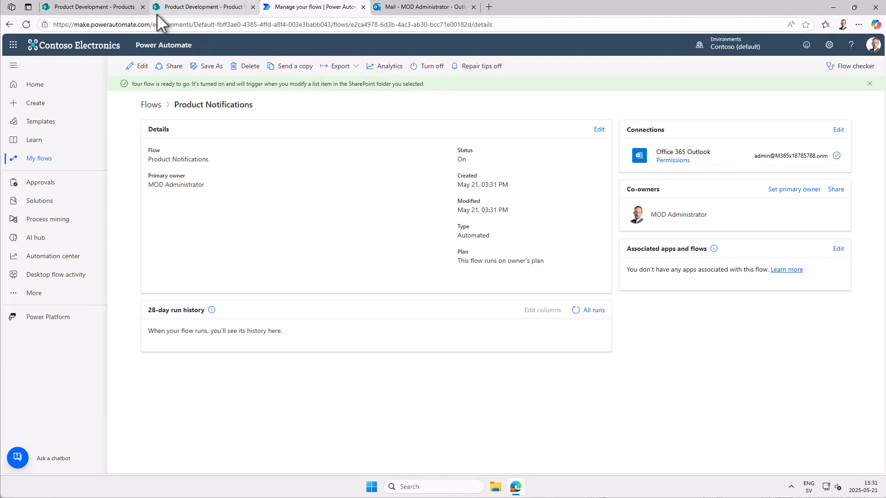
- In the SharePoint Products list, change Pivot Explorer's Status to "04. Product Design and Development" and close the item
click(129, 10)
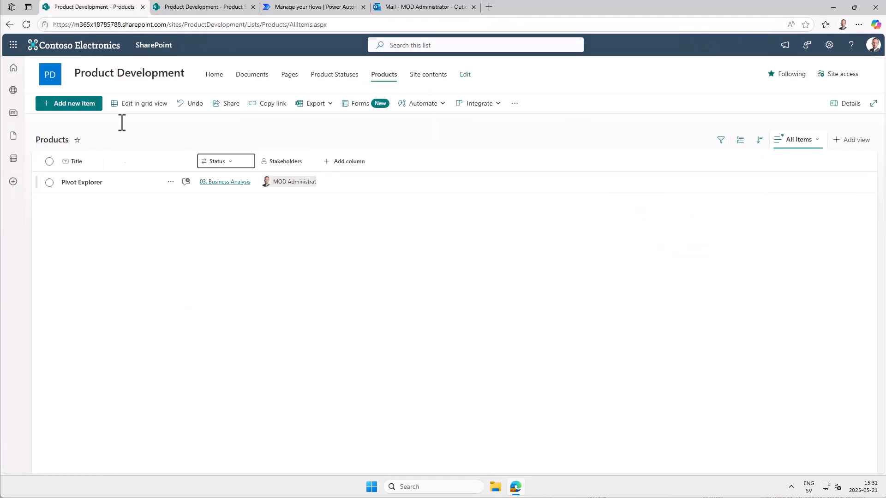
click(85, 184)
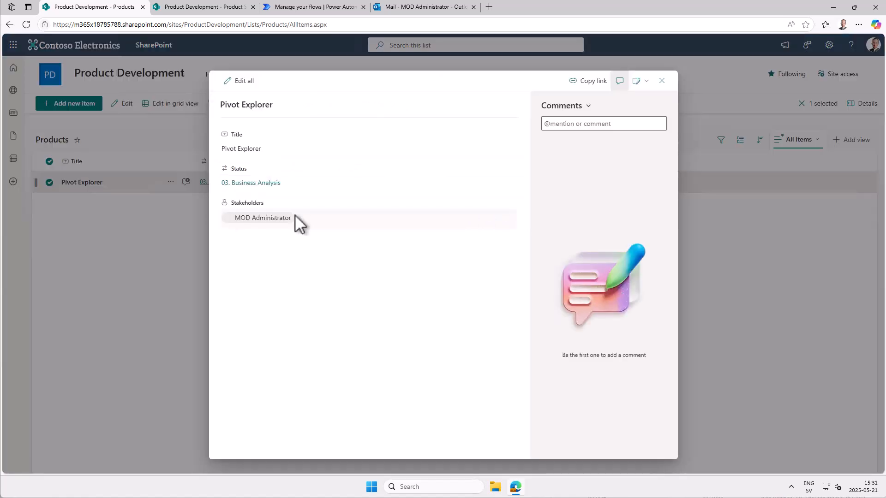
click(300, 183)
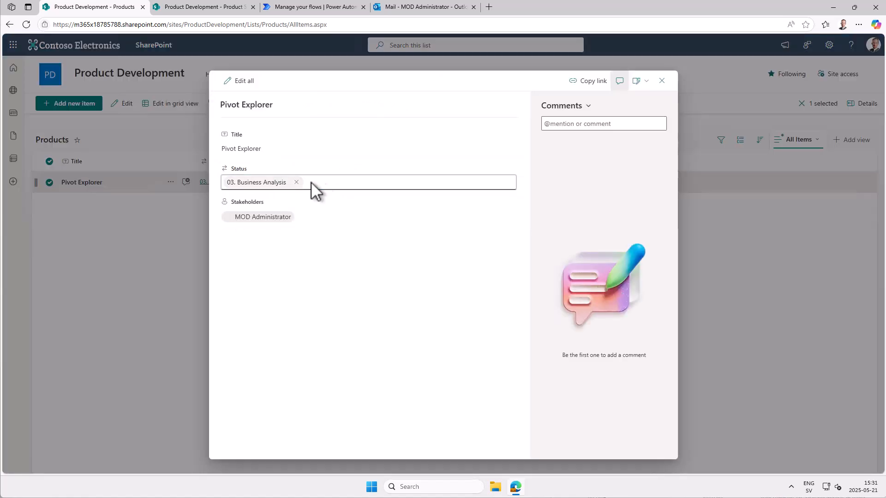
click(303, 185)
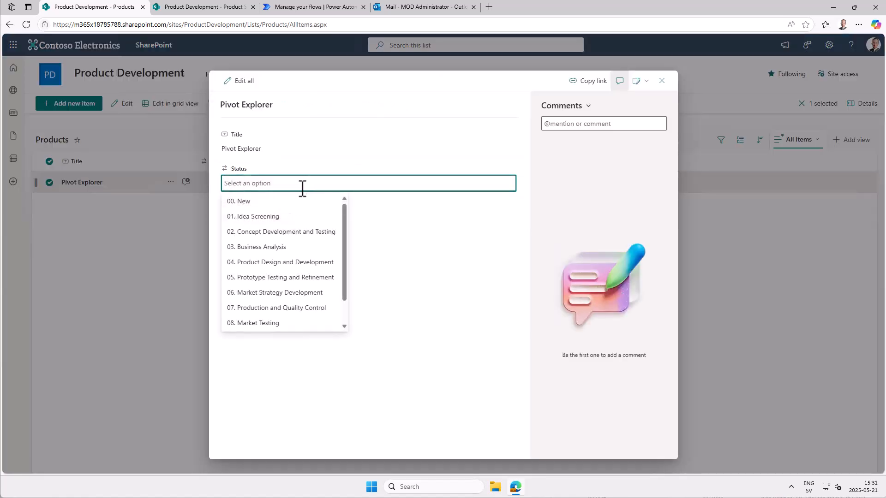
click(261, 264)
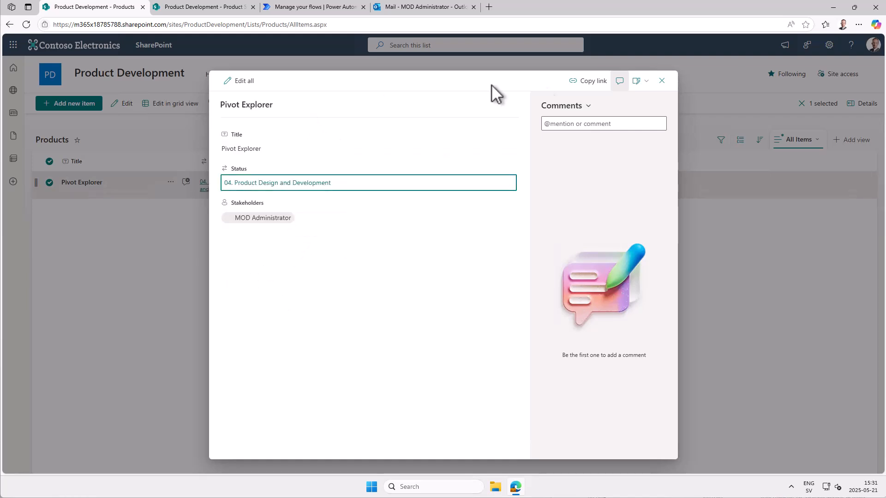
click(662, 82)
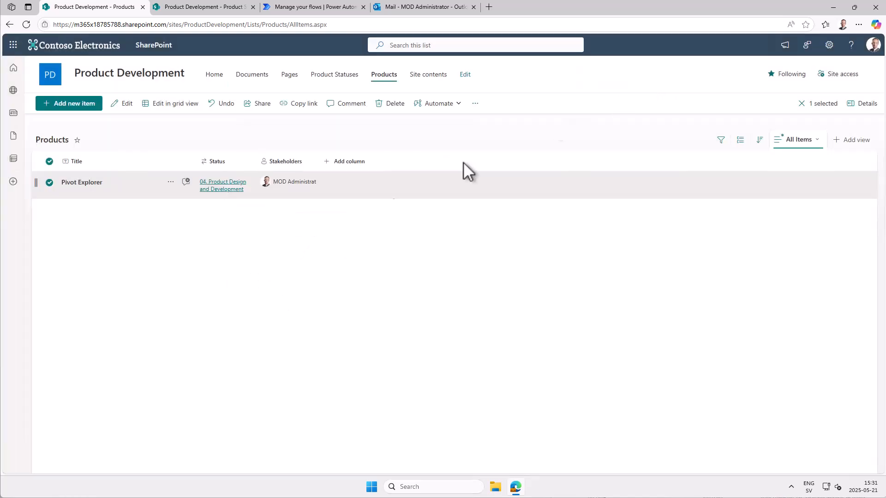
- Switch to Power Automate and refresh the Product Notifications flow's 28-day run history
click(300, 8)
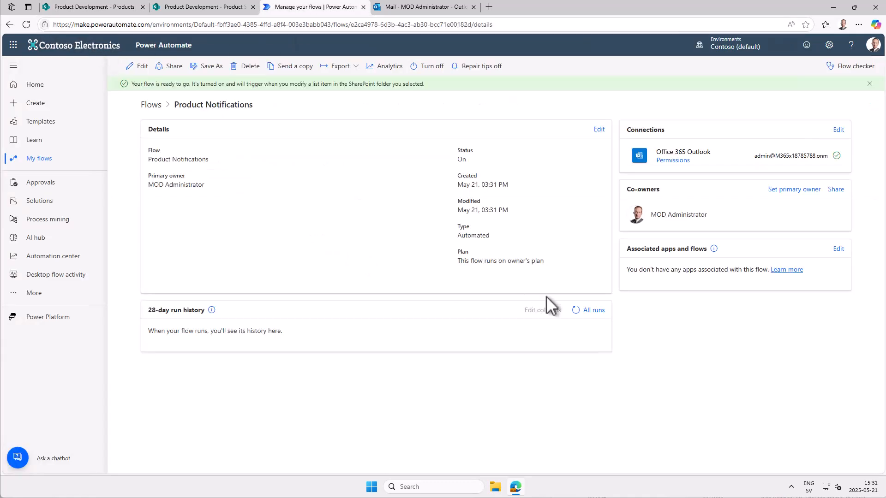
click(575, 311)
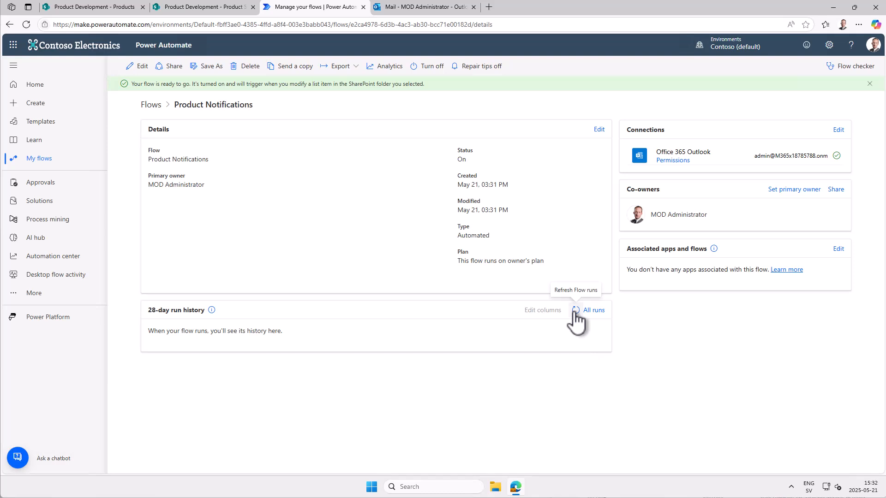
click(575, 311)
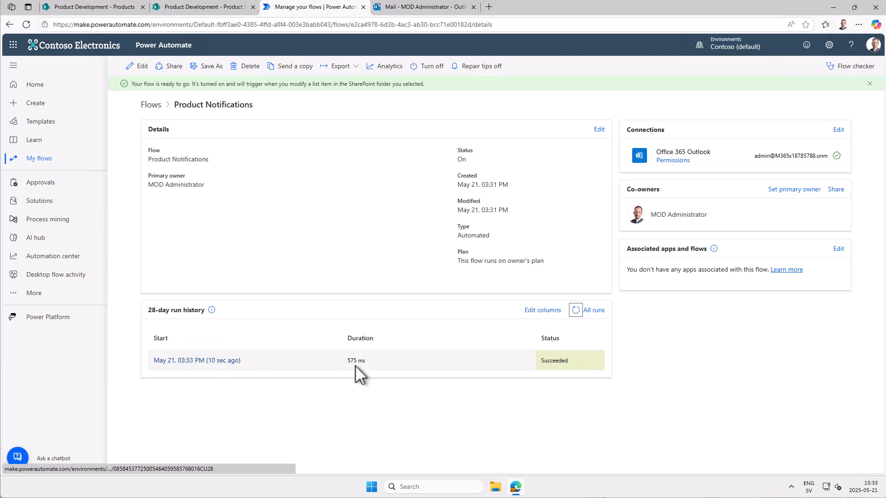
- Open the latest flow run and inspect the Condition's expression result and the Send an email (V2) inputs
click(204, 371)
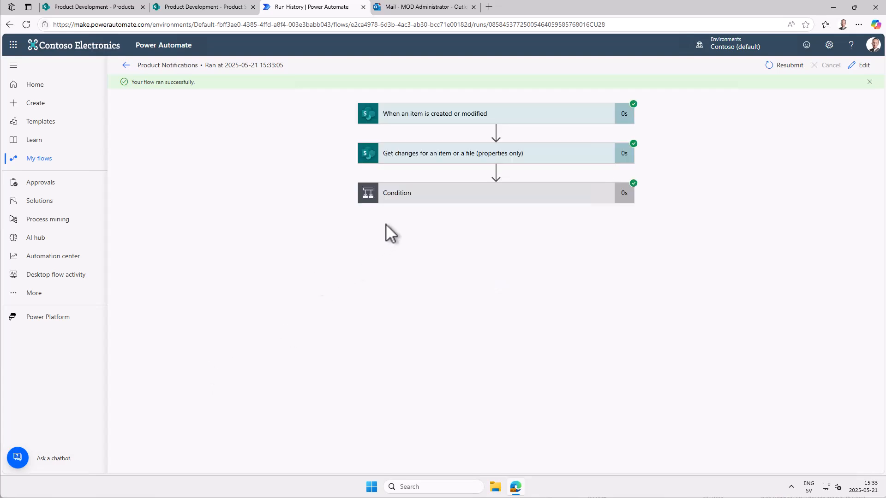
click(412, 195)
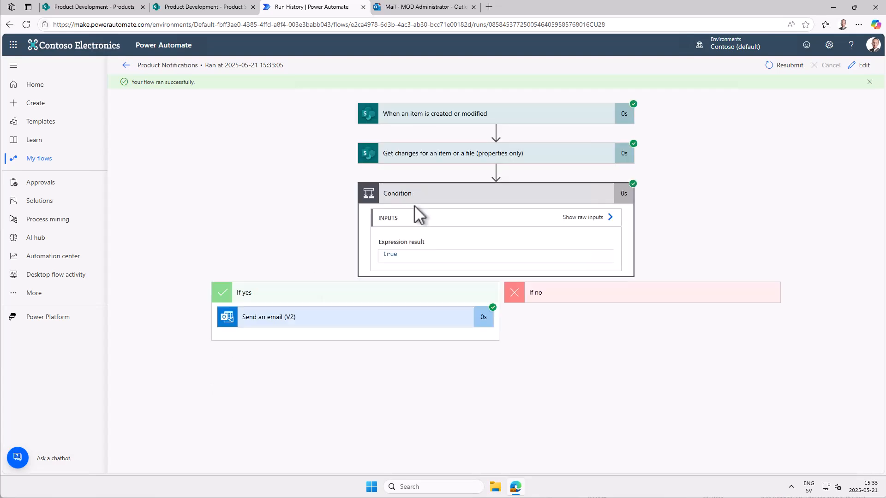
click(340, 320)
scroll(370, 404, down, 3)
scroll(369, 396, up, 5)
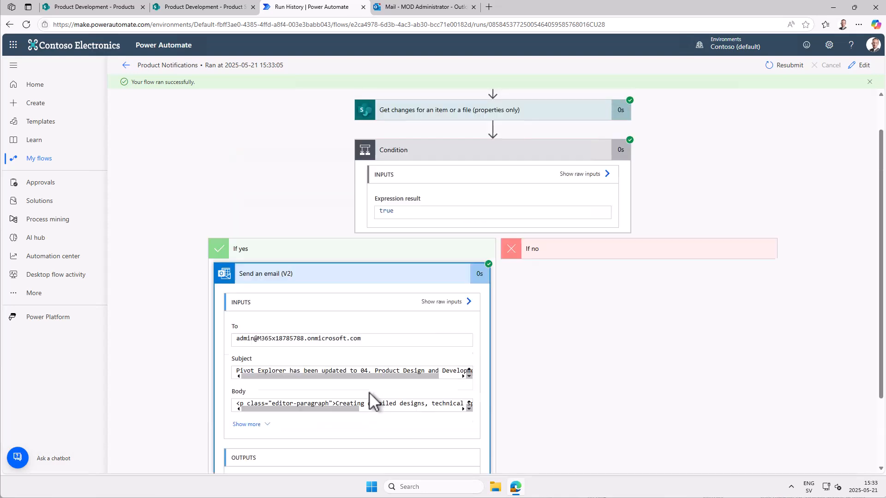
- Read the Pivot Explorer notification email in the Outlook inbox and return to the SharePoint Products list
click(406, 8)
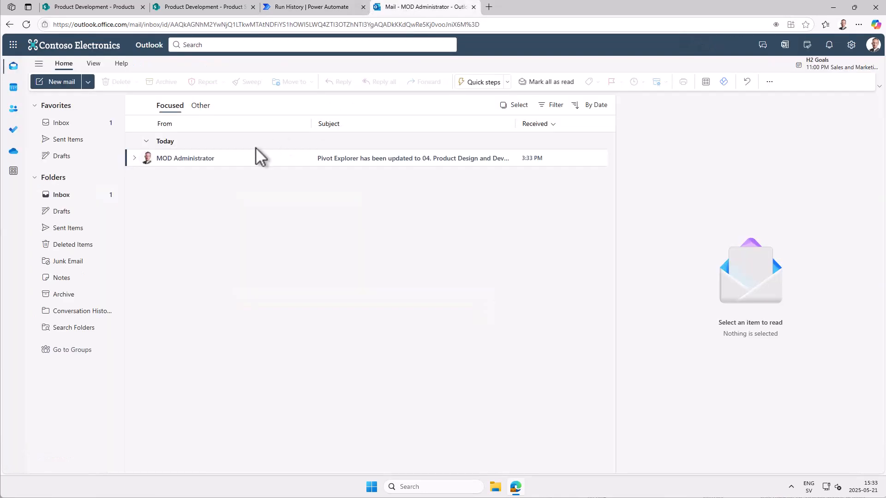
click(374, 159)
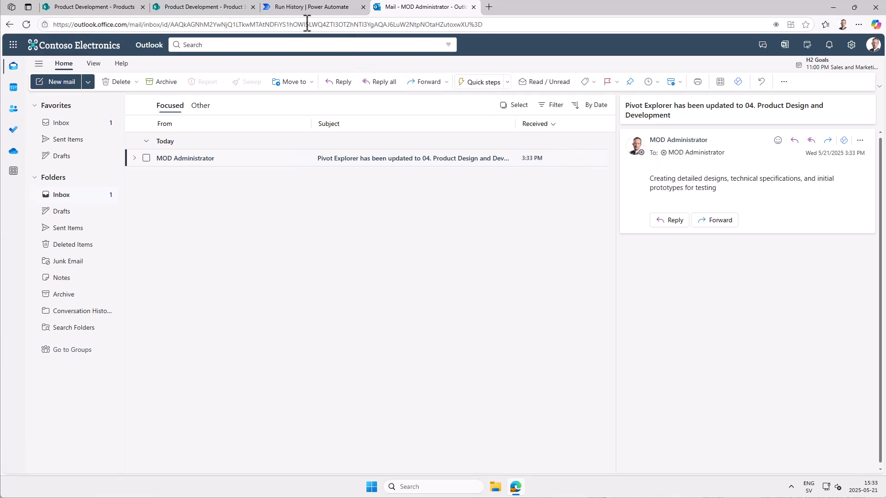
click(116, 10)
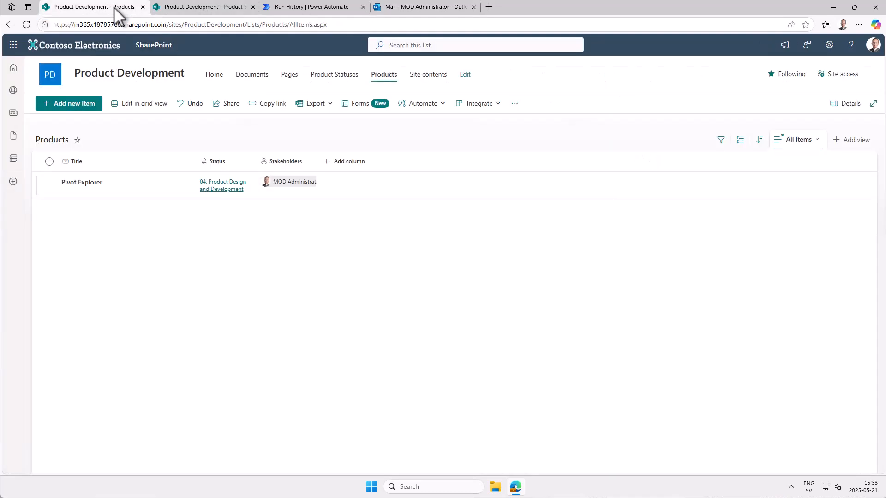
- Edit the Products list's Stakeholders column to allow multiple selections and save the column
click(305, 162)
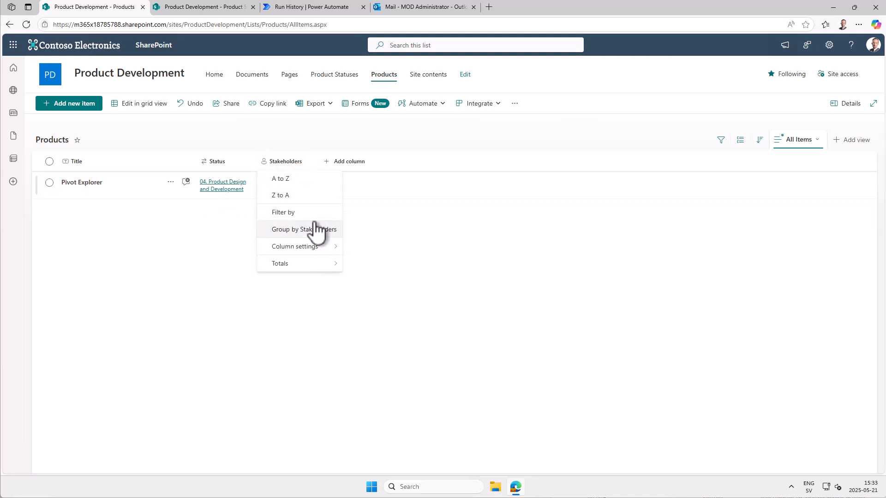
mouse_move(318, 246)
click(352, 246)
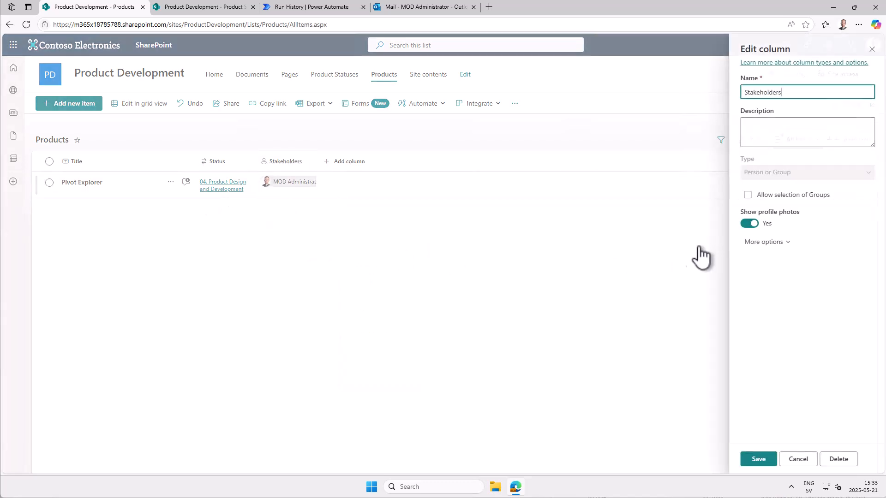
click(763, 242)
click(753, 273)
click(756, 459)
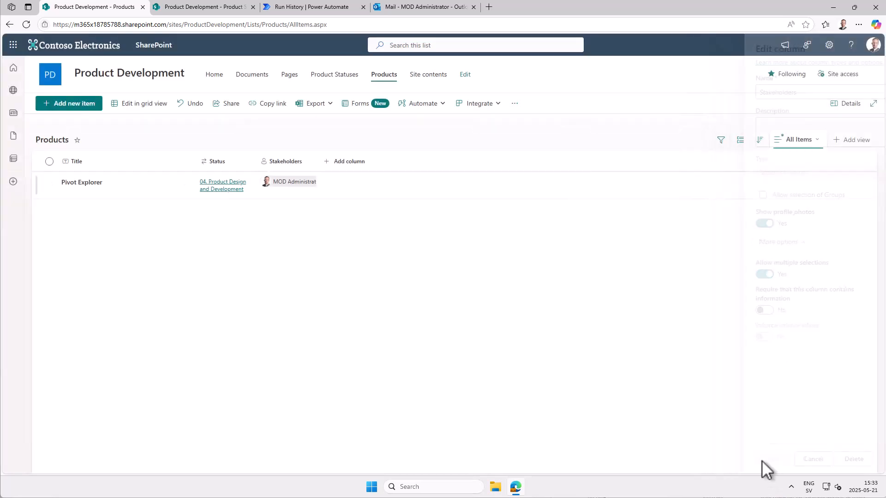
- In grid view, add a second person to Pivot Explorer's Stakeholders by searching for the person's first name
click(138, 107)
click(304, 191)
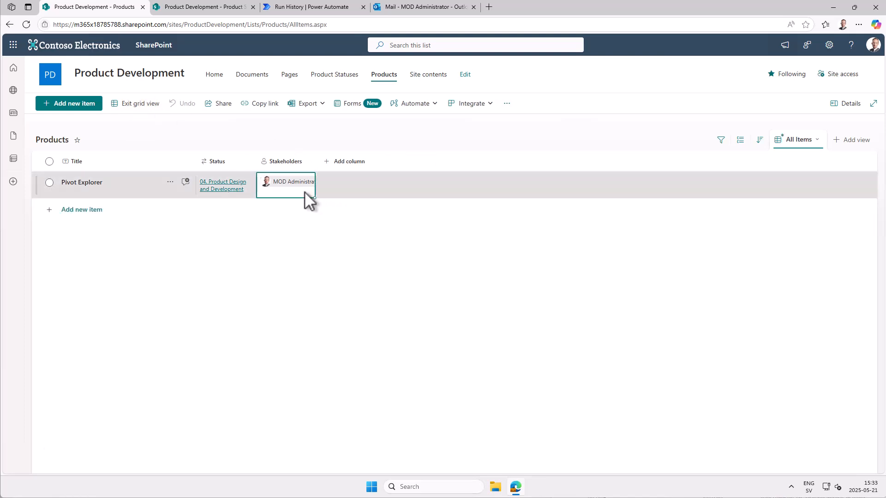
click(303, 191)
text(kate)
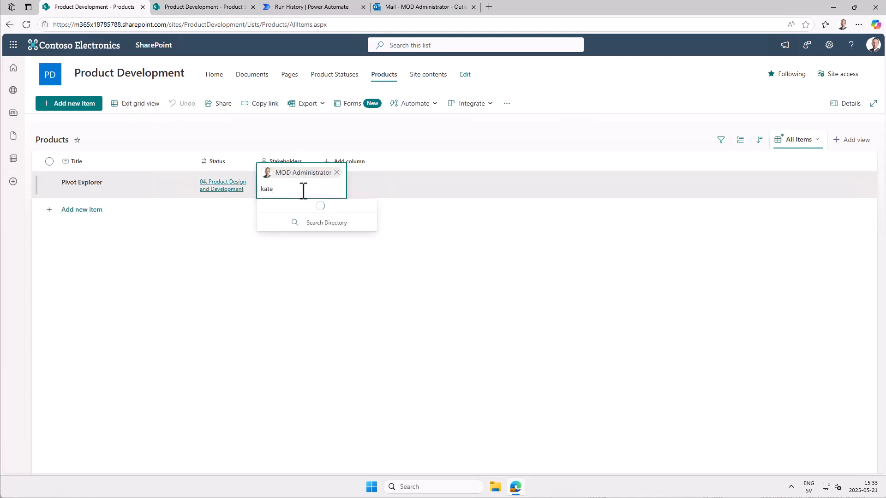
click(316, 212)
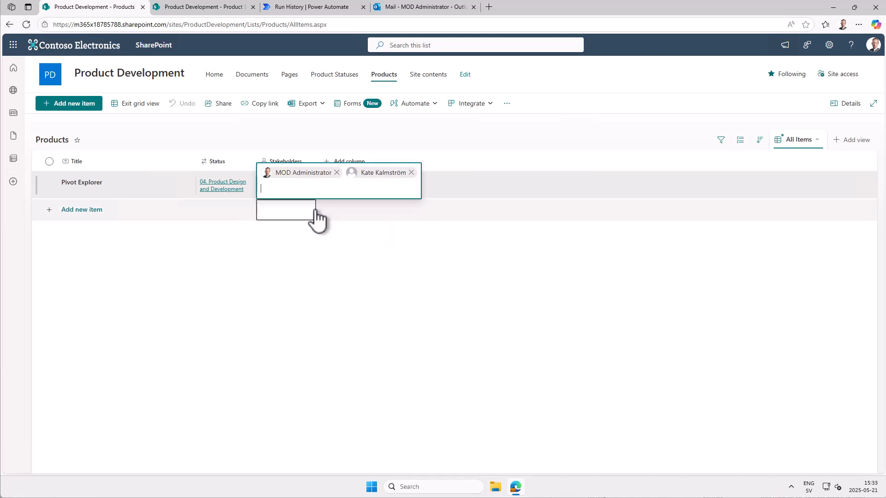
click(293, 277)
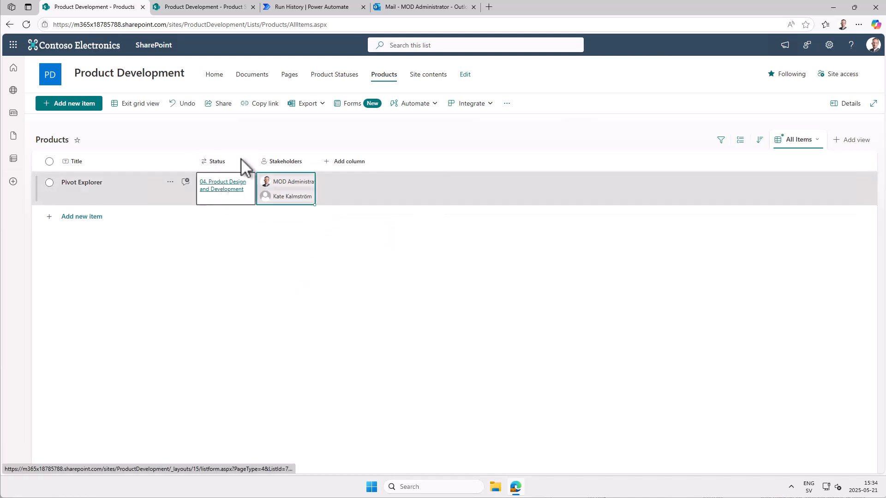
- Switch to Power Automate, edit the Product Notifications flow and add an Apply to each above Send an email (V2) in the Condition's True branch
click(321, 8)
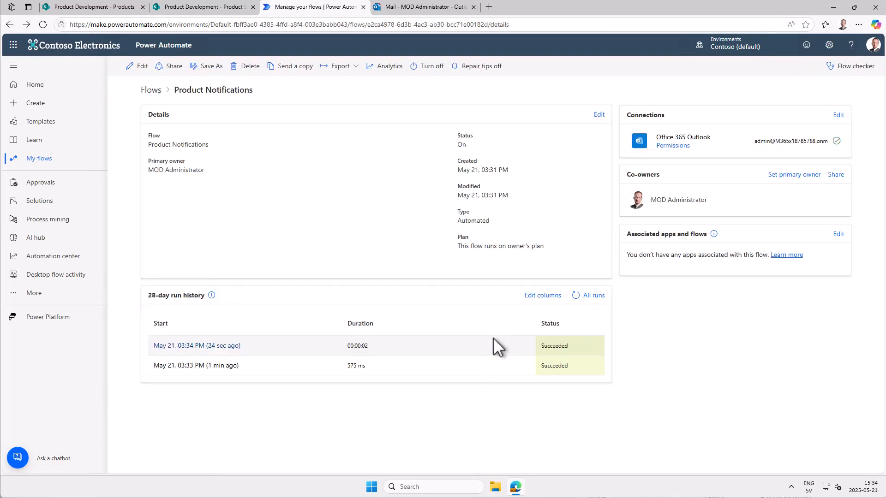
click(136, 69)
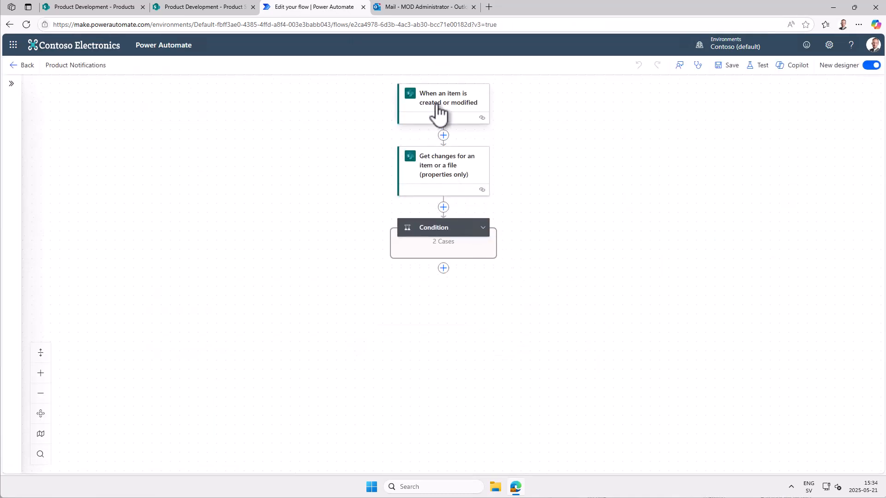
click(482, 235)
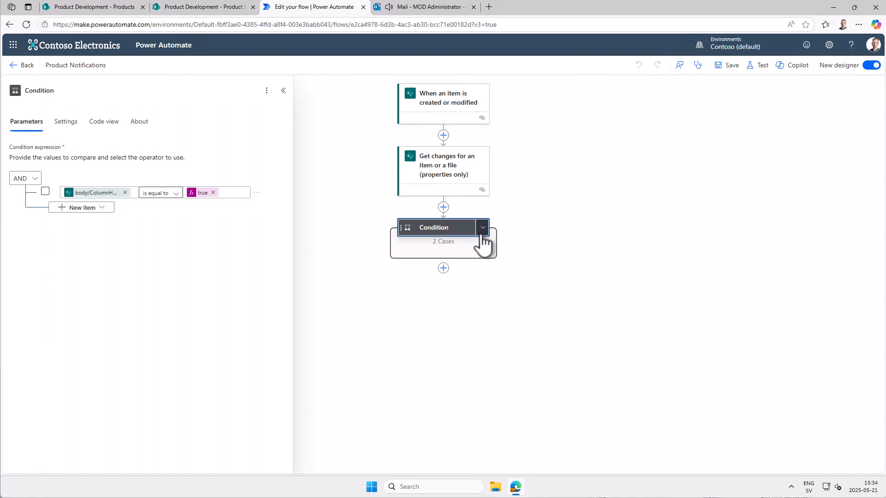
click(482, 231)
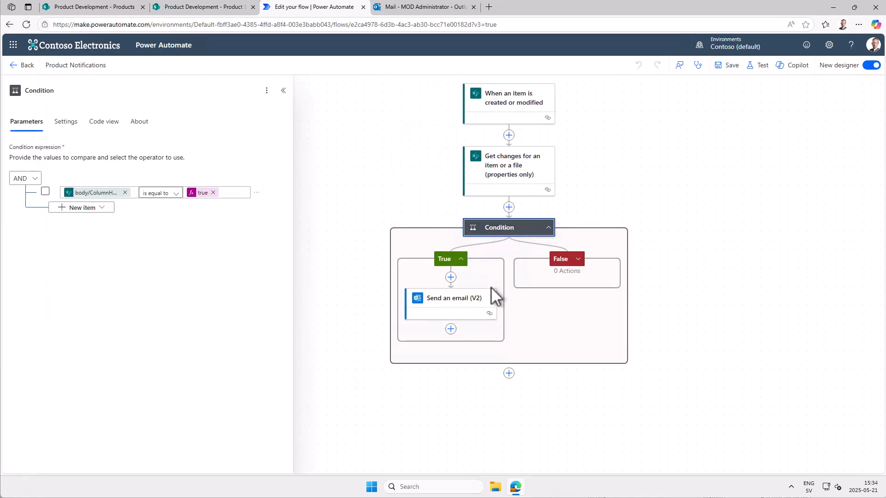
click(450, 277)
click(93, 102)
text(control)
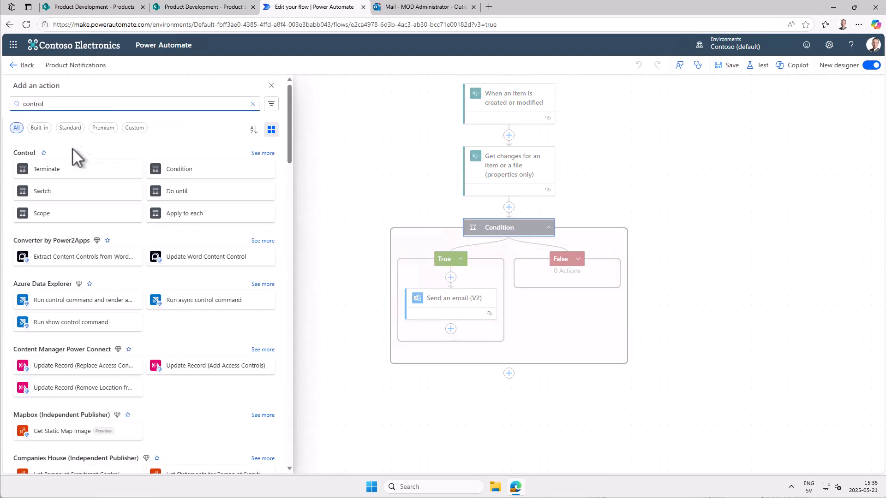
click(179, 215)
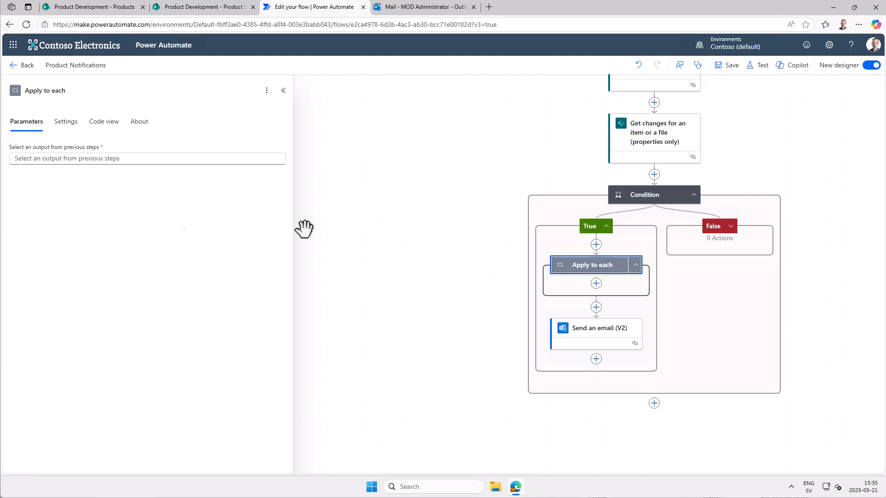
- Set the Apply to each input to the trigger's Stakeholders and move Send an email (V2) inside the loop
click(87, 159)
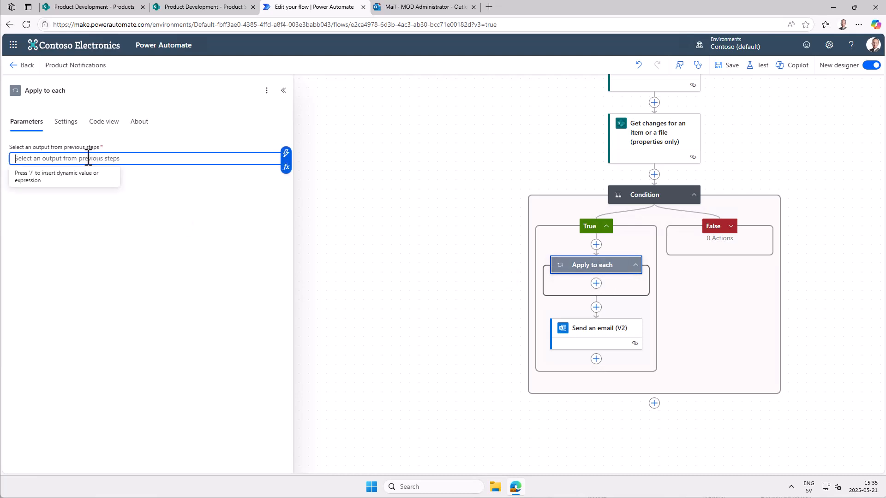
click(286, 154)
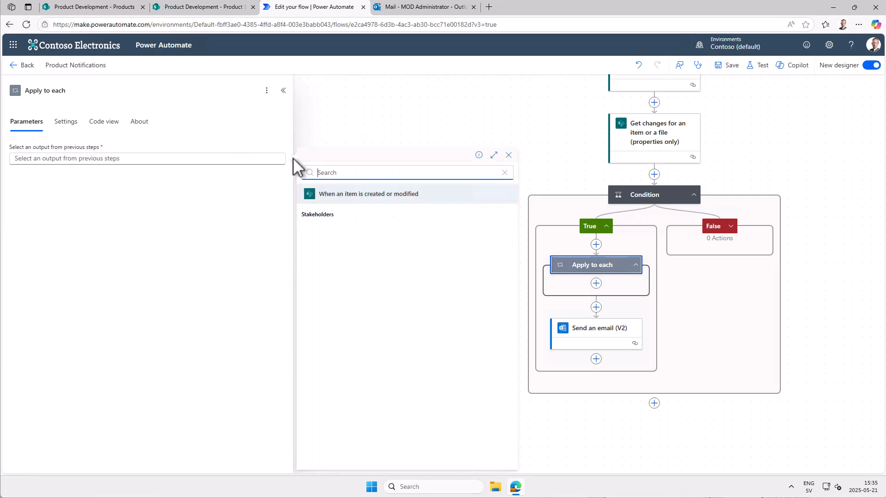
click(326, 214)
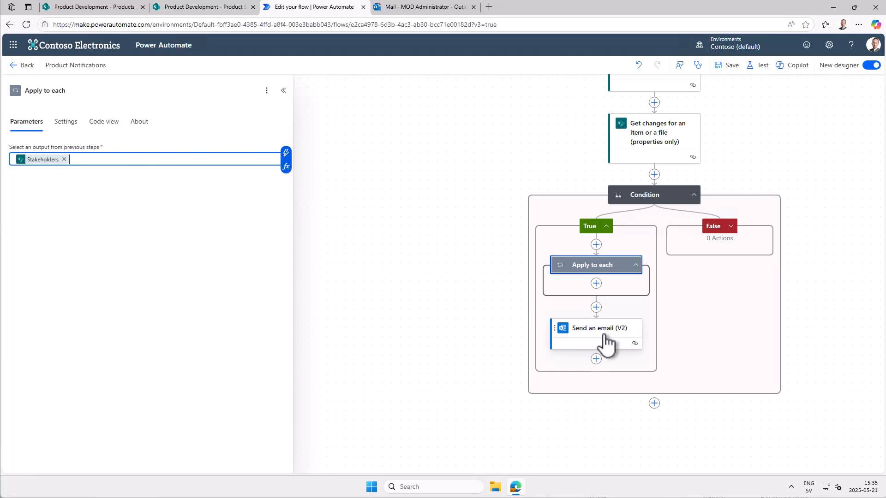
drag(596, 330, 599, 302)
- Replace the Stakeholders email value in Send an email (V2)'s To field with the loop's Current item
click(599, 305)
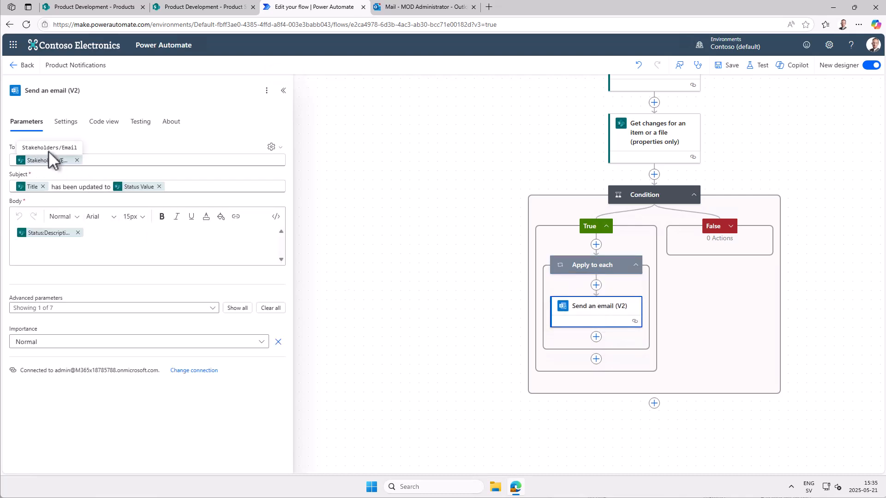
click(104, 160)
click(77, 160)
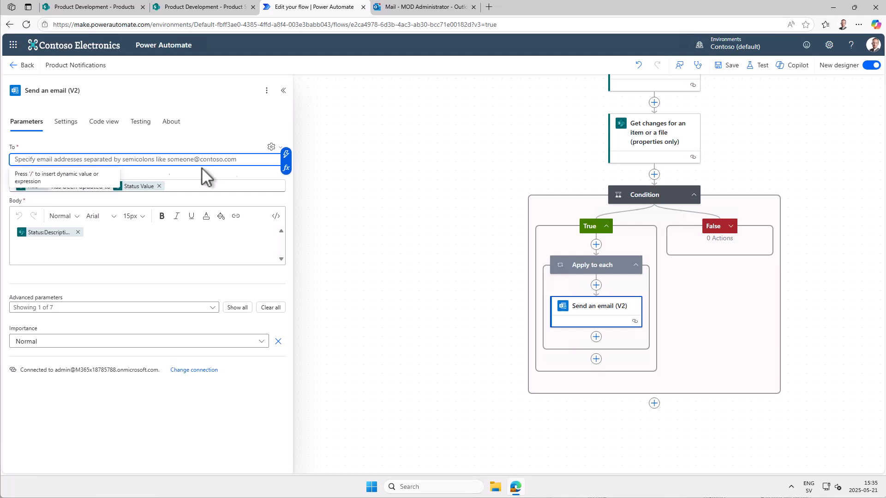
click(289, 160)
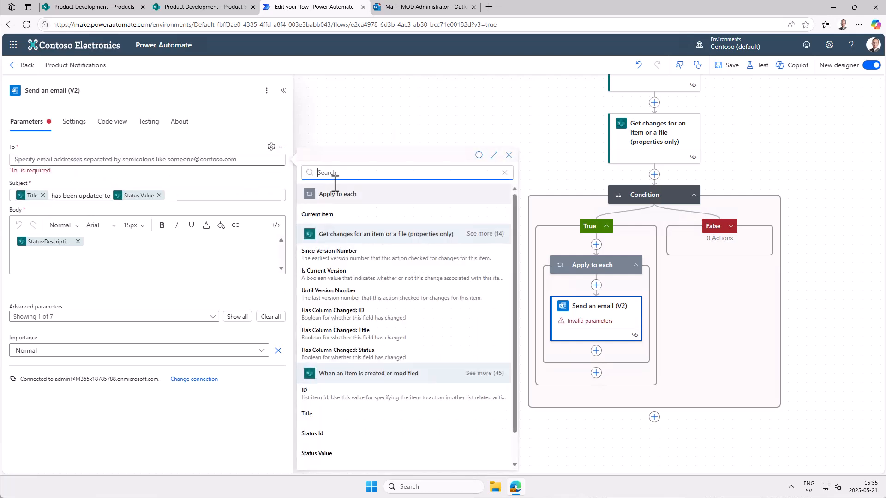
click(318, 215)
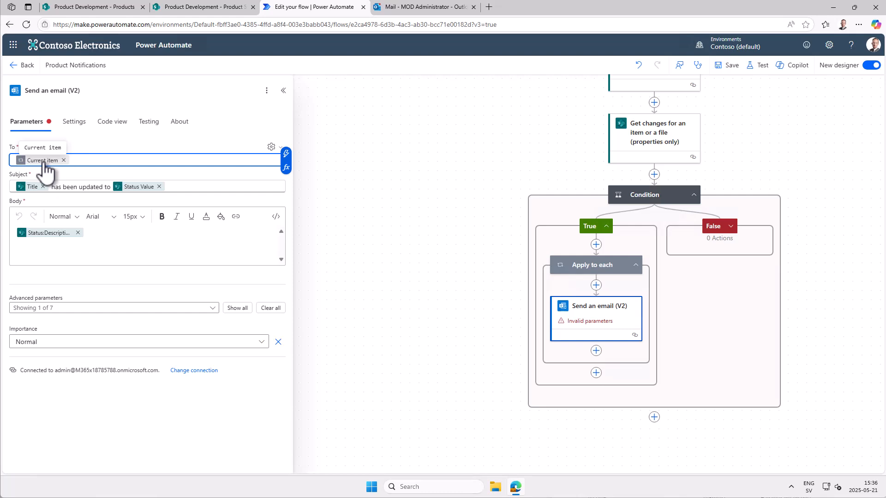
click(114, 122)
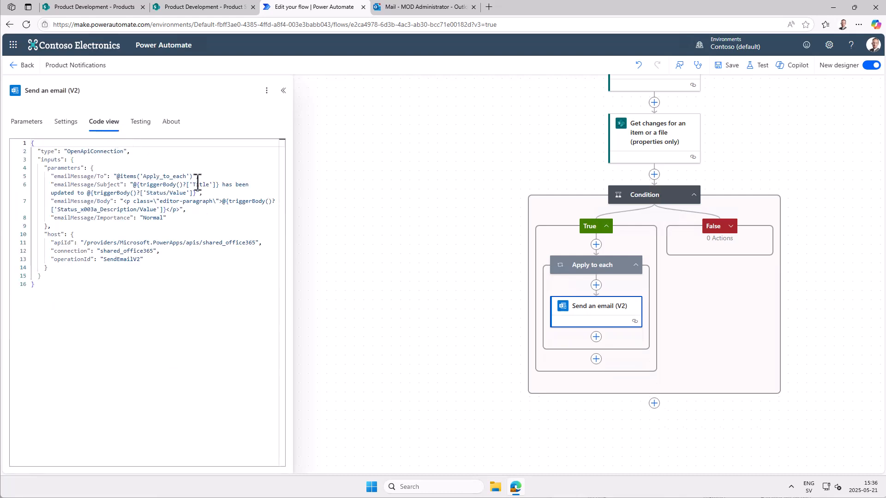
drag(196, 176, 121, 176)
key(ctrl+c)
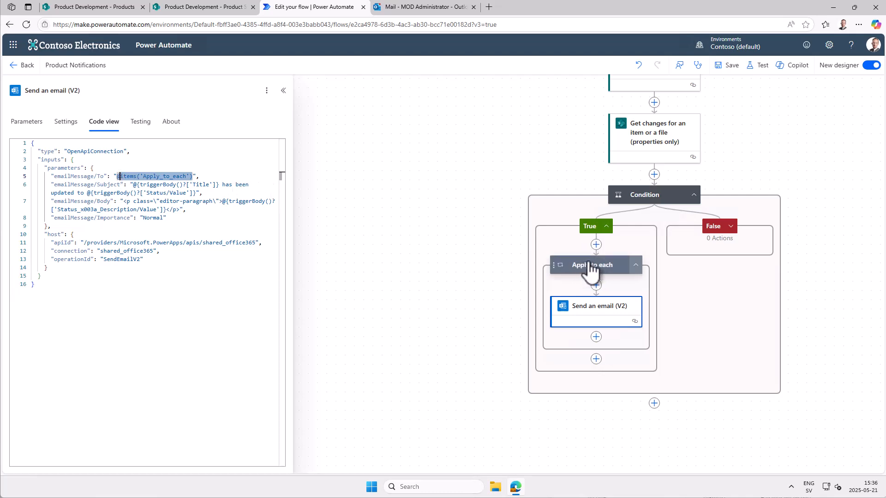
click(28, 122)
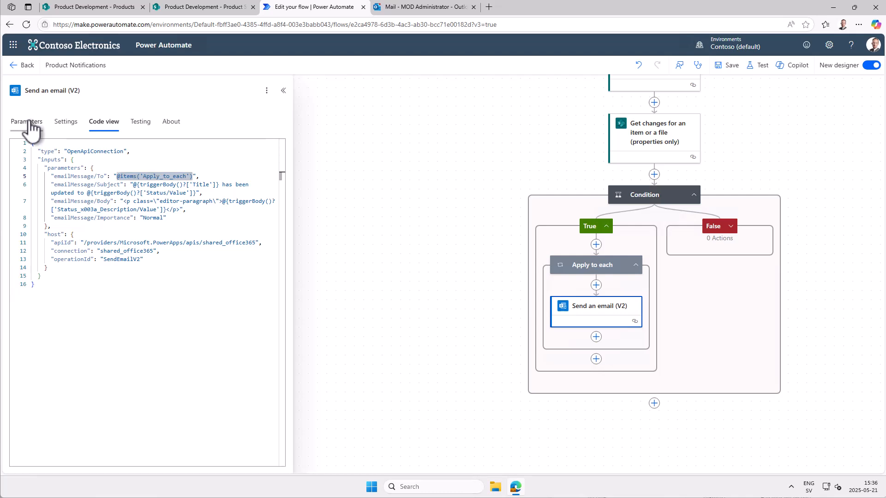
- Replace the To value with an expression that extends items('Apply_to_each') with its Email property, and save the flow
click(64, 160)
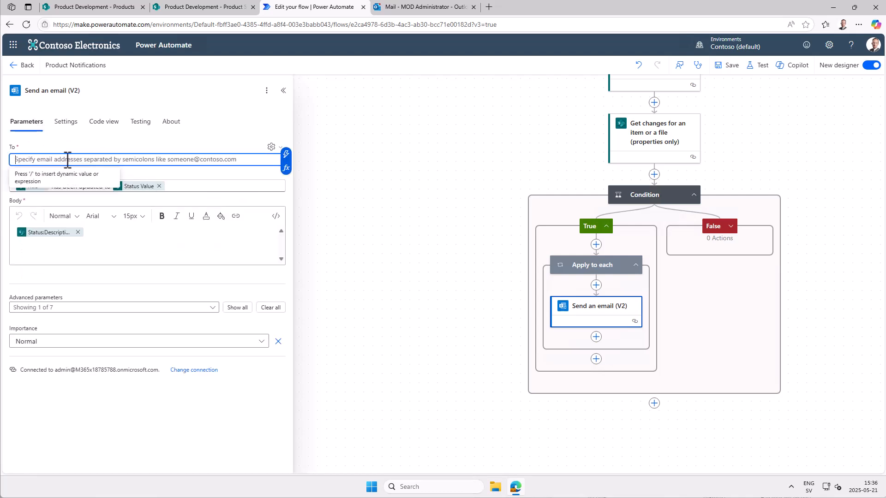
click(286, 168)
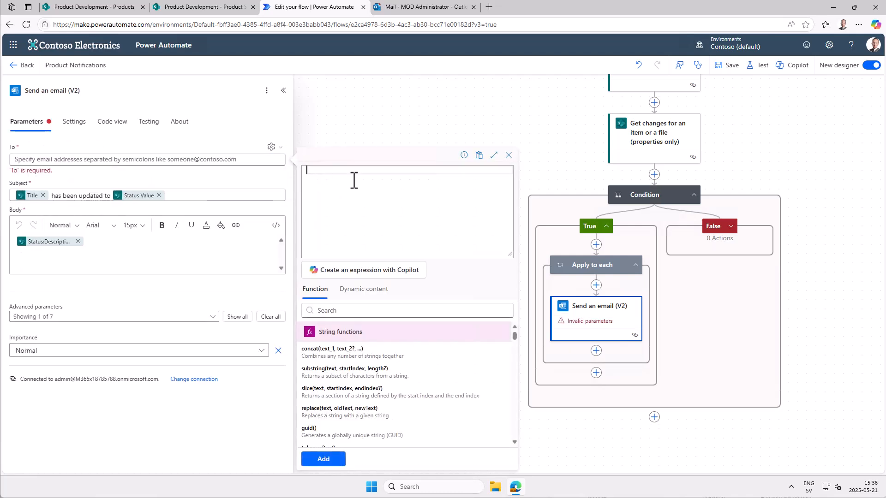
key(ctrl+v)
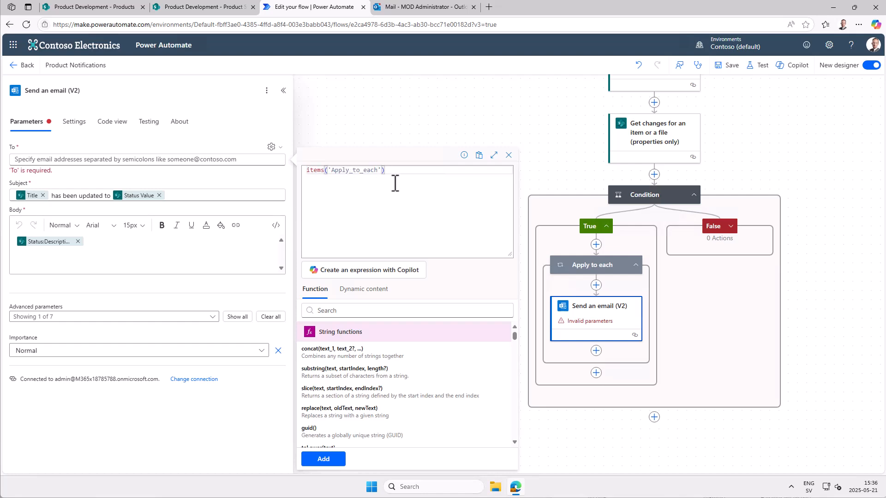
text(.Email)
click(323, 459)
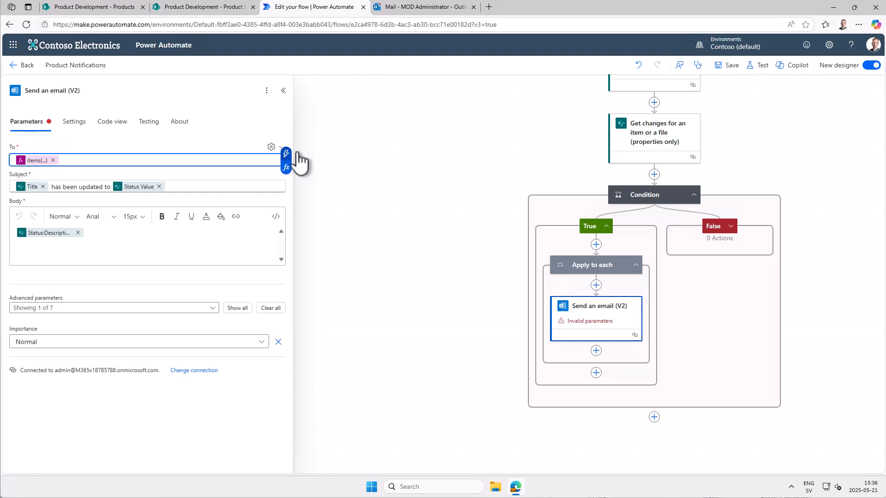
click(727, 69)
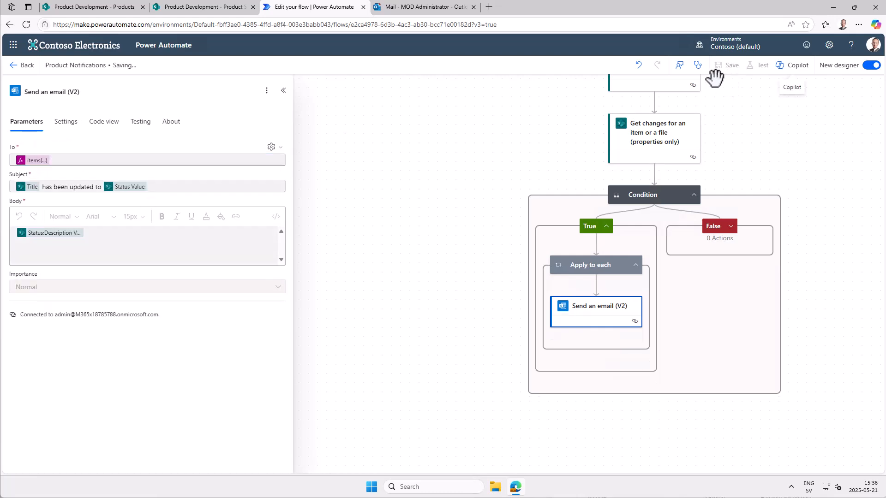
- In the SharePoint Products list, change Pivot Explorer's Status to "05. Prototype Testing and Refinement" and close the item
click(109, 9)
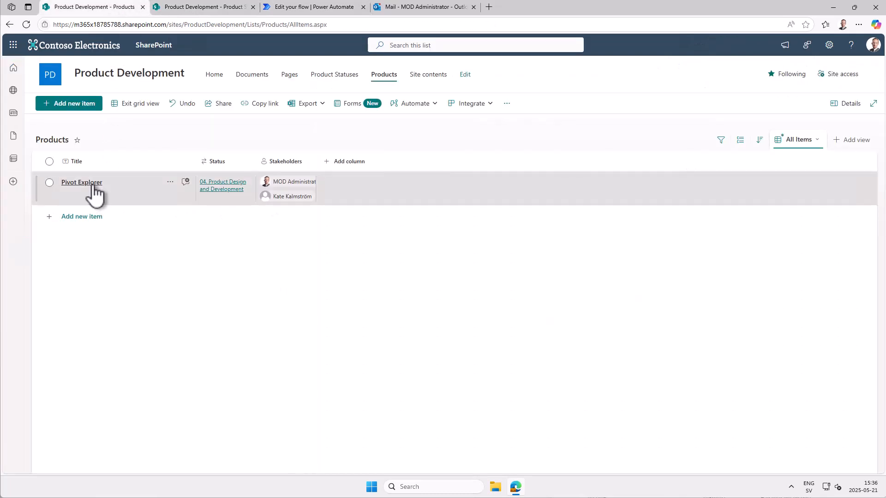
click(94, 184)
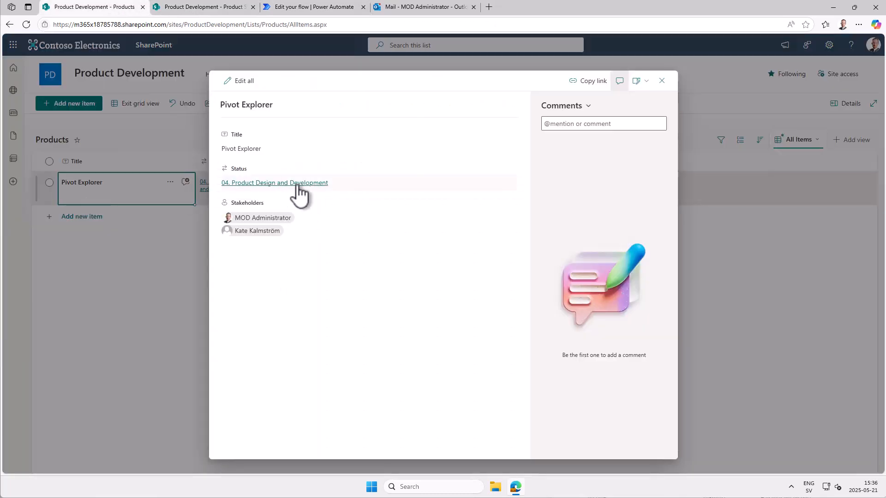
click(349, 184)
click(343, 182)
click(317, 184)
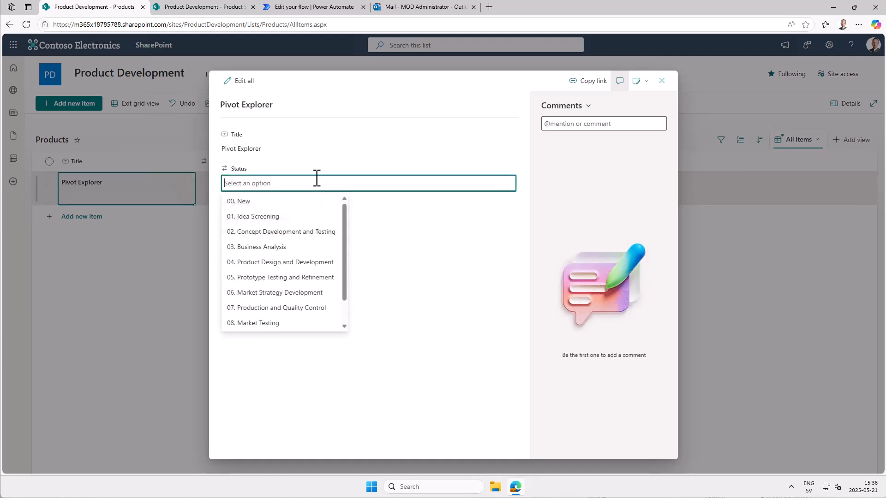
click(265, 277)
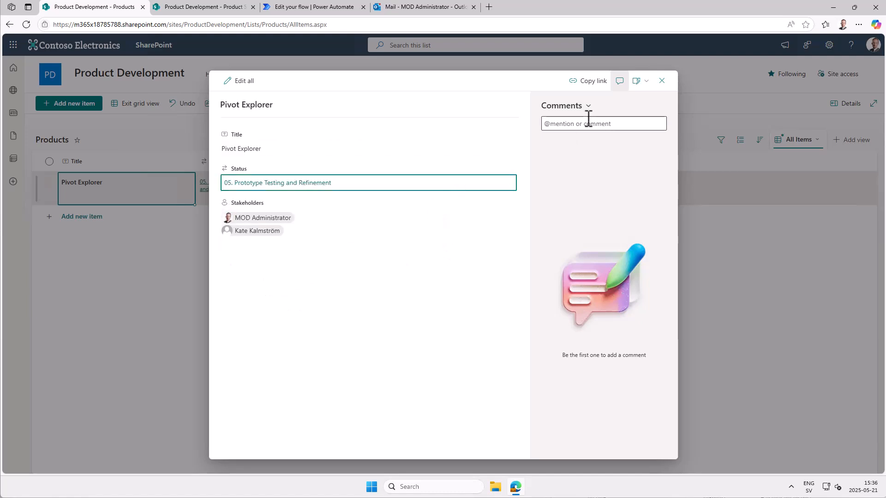
click(661, 81)
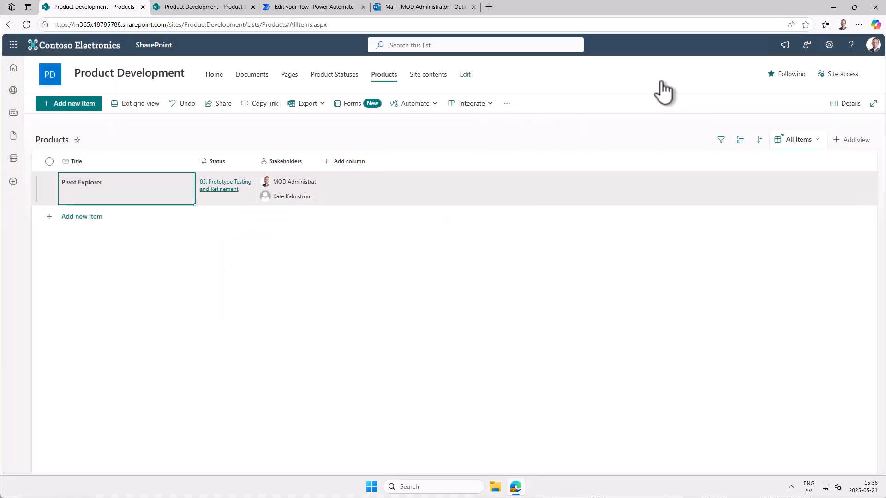
- In Power Automate, open the latest Product Notifications run and examine the Send an email (V2) inputs for both Apply to each iterations
click(292, 10)
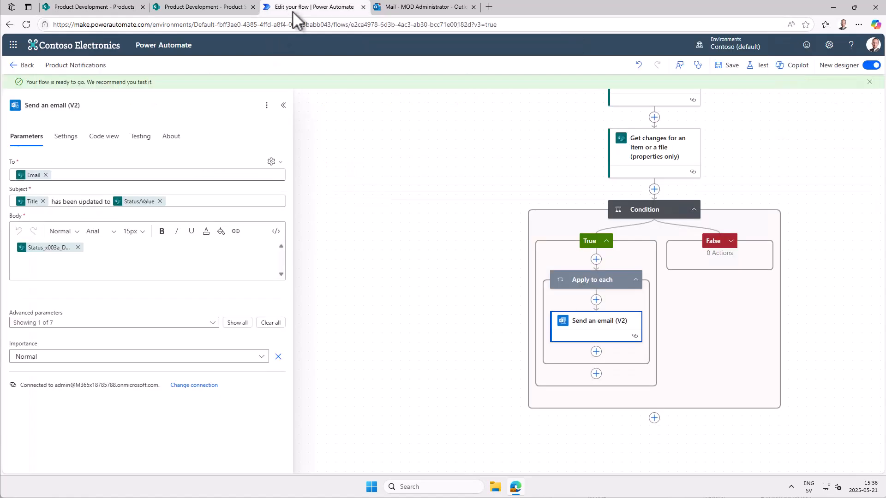
click(24, 67)
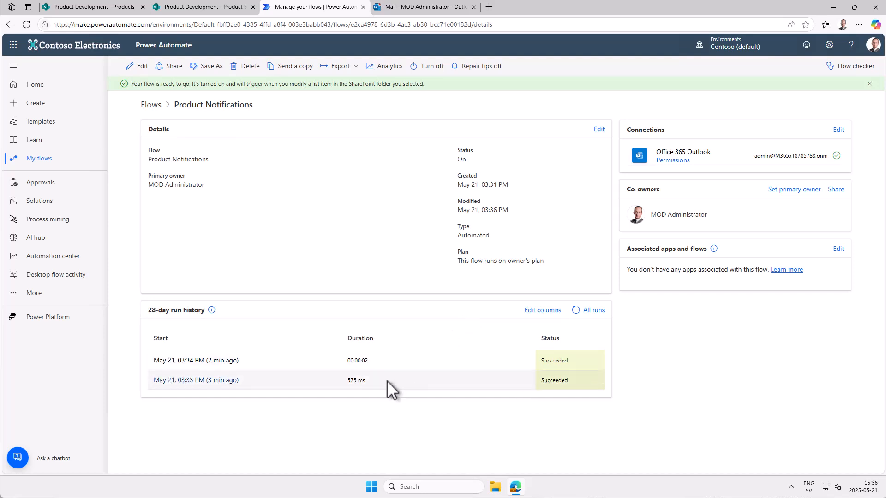
click(575, 310)
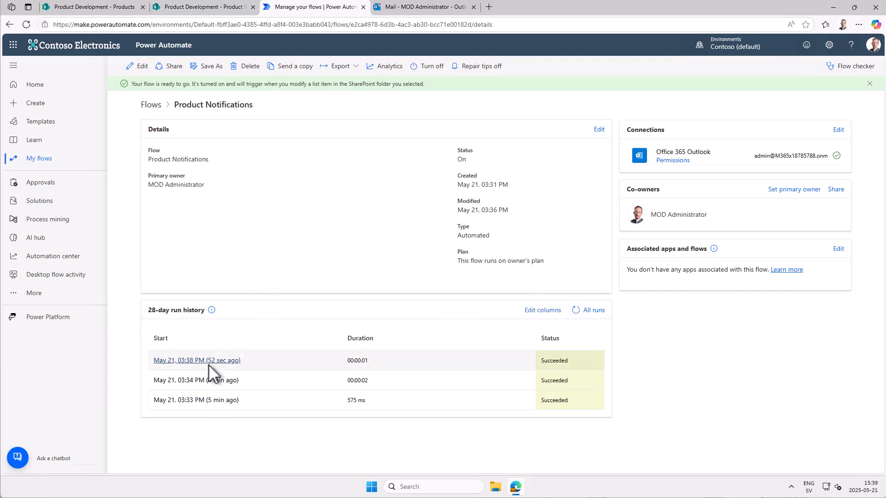
click(208, 362)
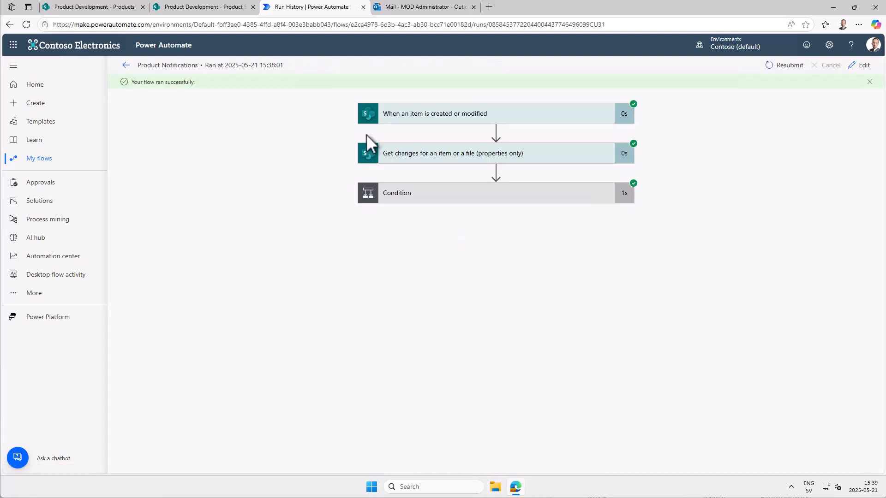
click(472, 193)
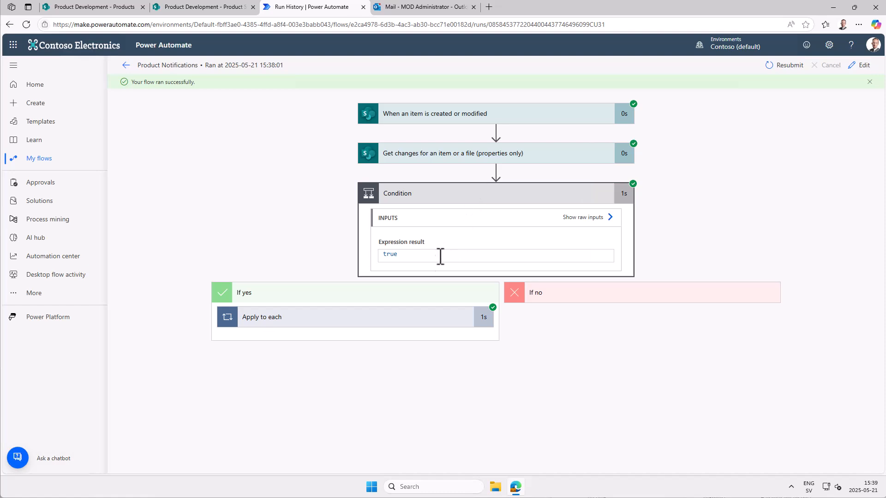
click(396, 323)
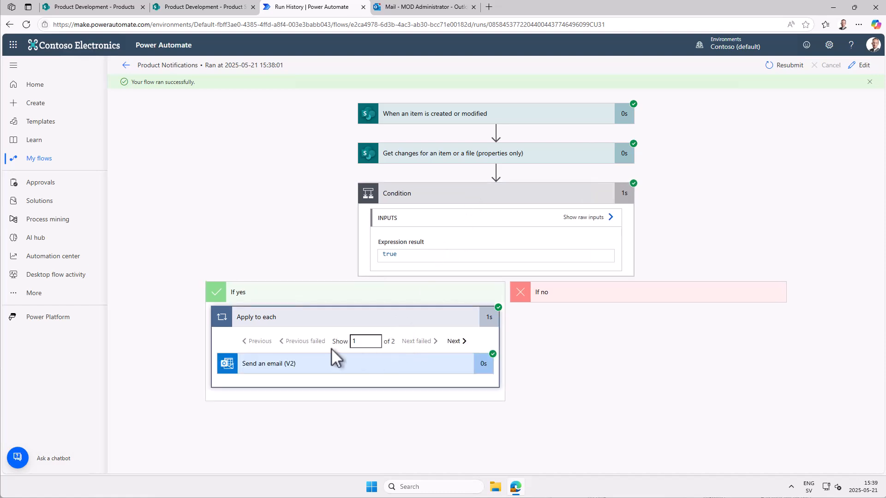
click(352, 366)
scroll(358, 374, down, 1)
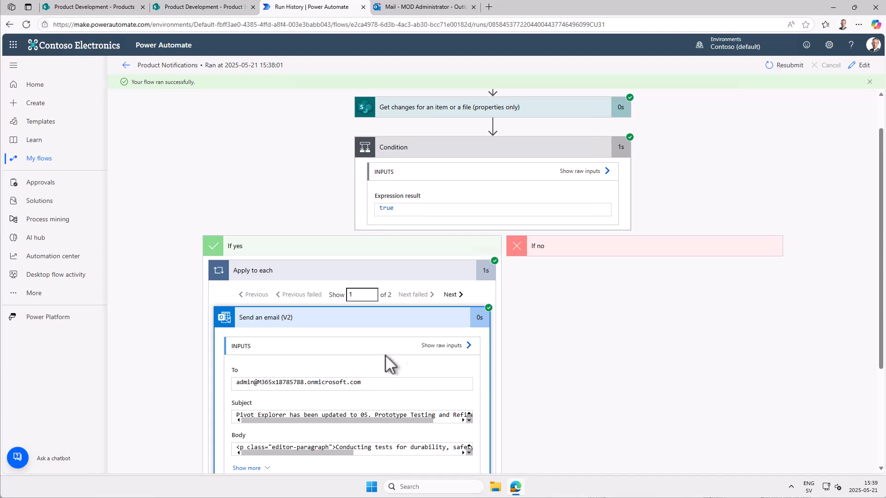
click(452, 295)
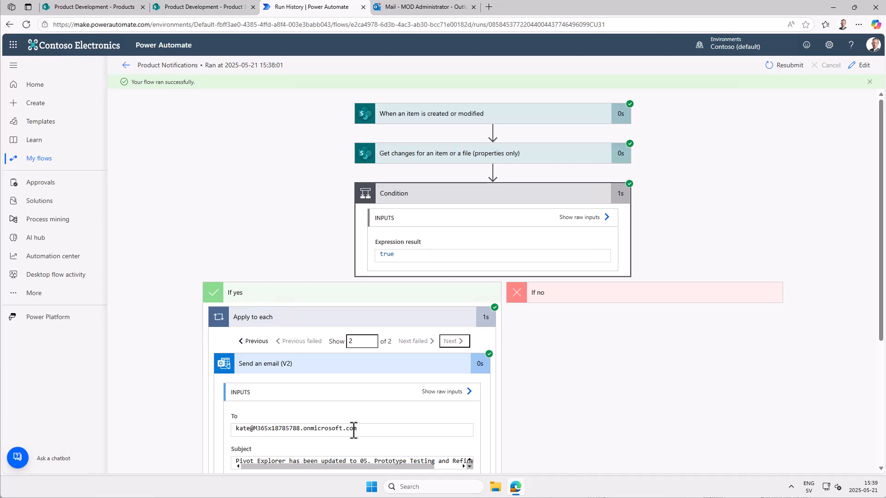
- Switch to Outlook, check the sent items and inbox for the notifications, and read the newest Pivot Explorer email
click(408, 6)
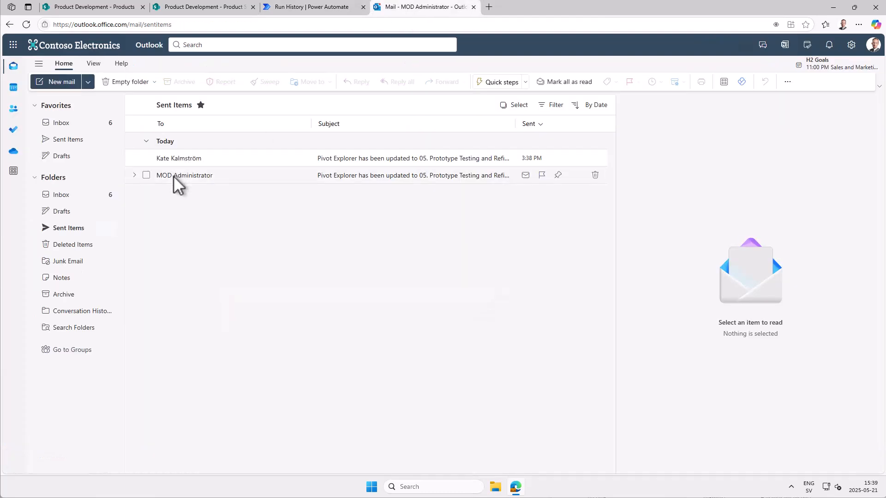
click(70, 195)
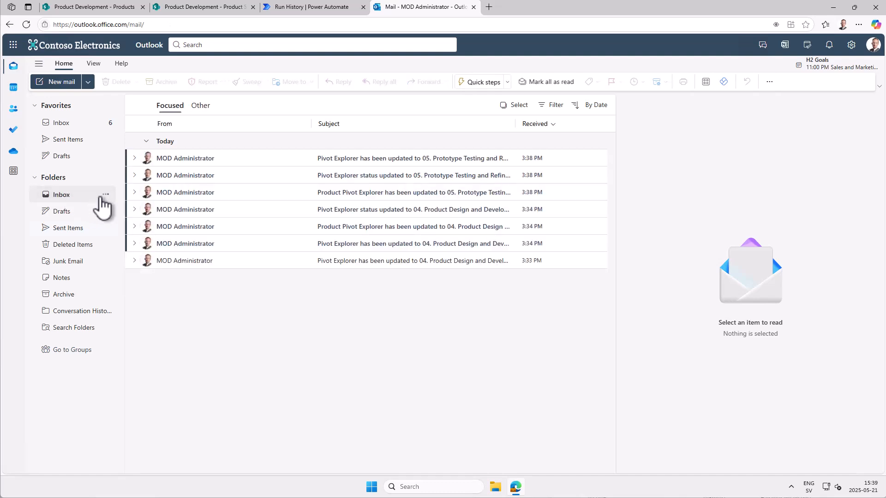
click(356, 159)
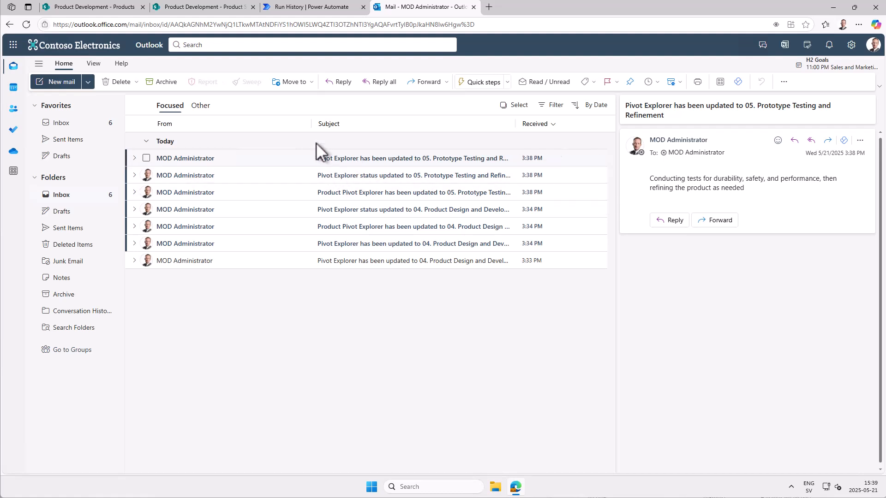
click(297, 8)
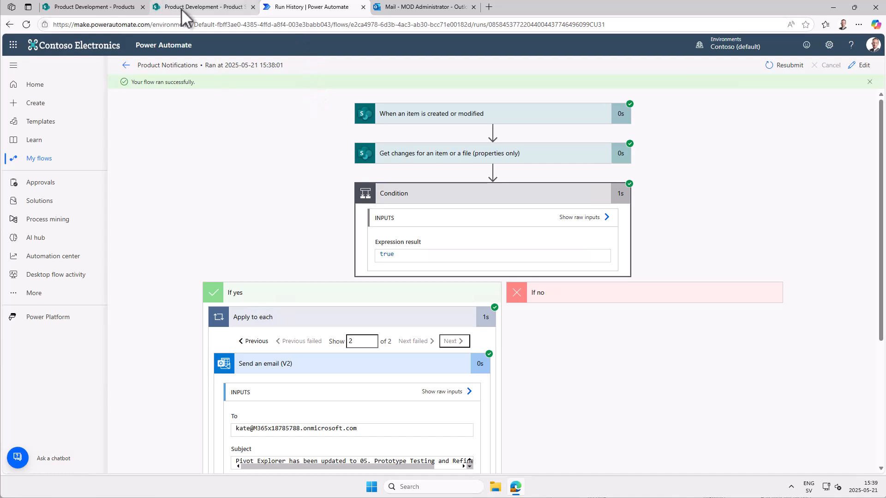
- In the SharePoint Products list, create a multiple lines of text column named Change Log that appends changes to existing text
click(113, 9)
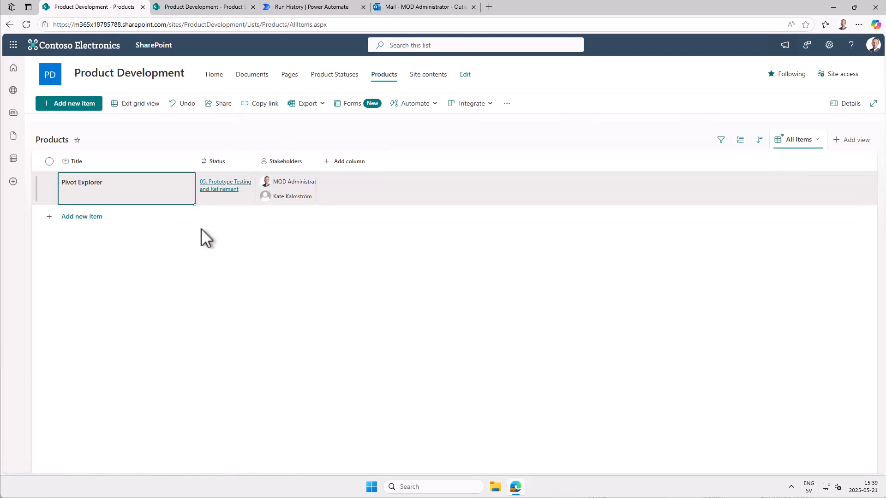
click(366, 166)
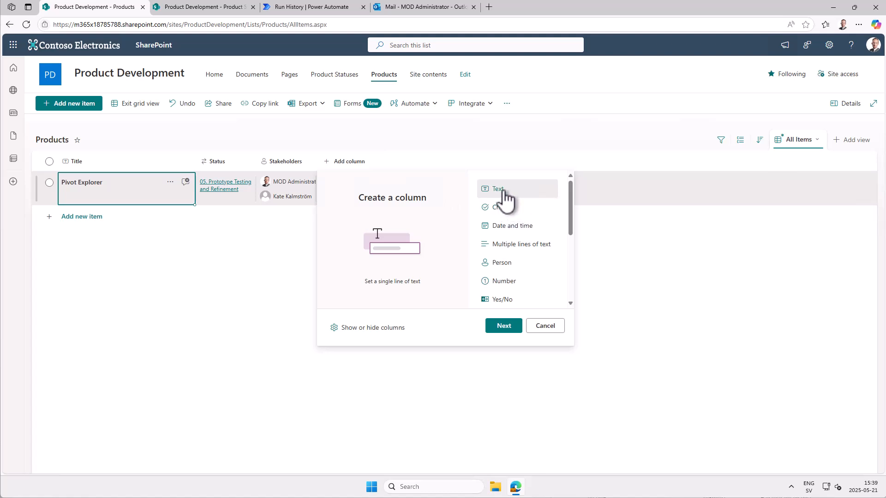
click(519, 244)
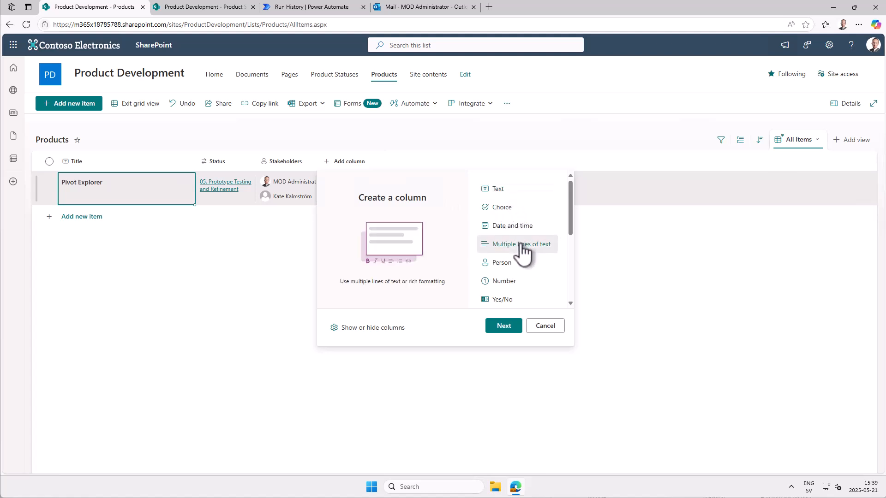
click(504, 326)
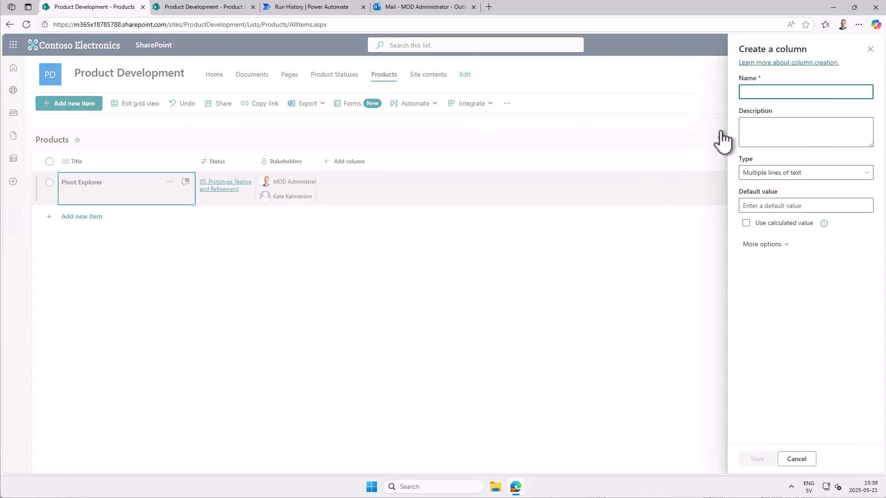
text(Change Log)
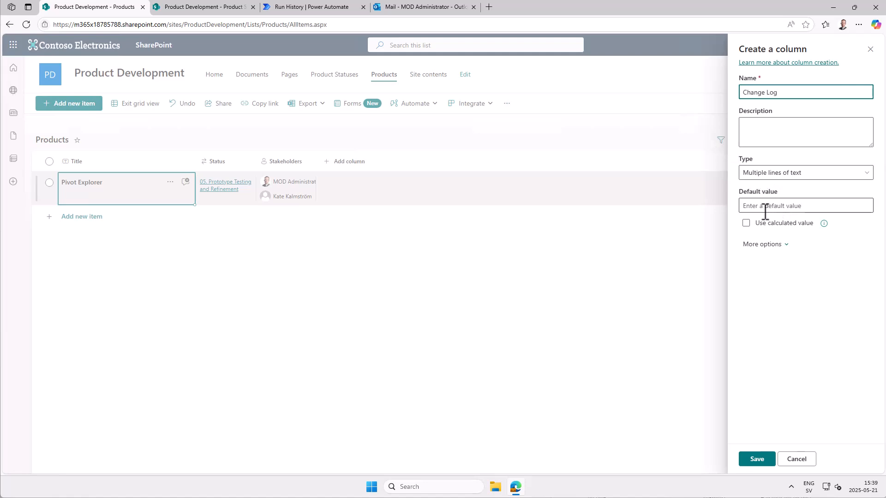
click(756, 244)
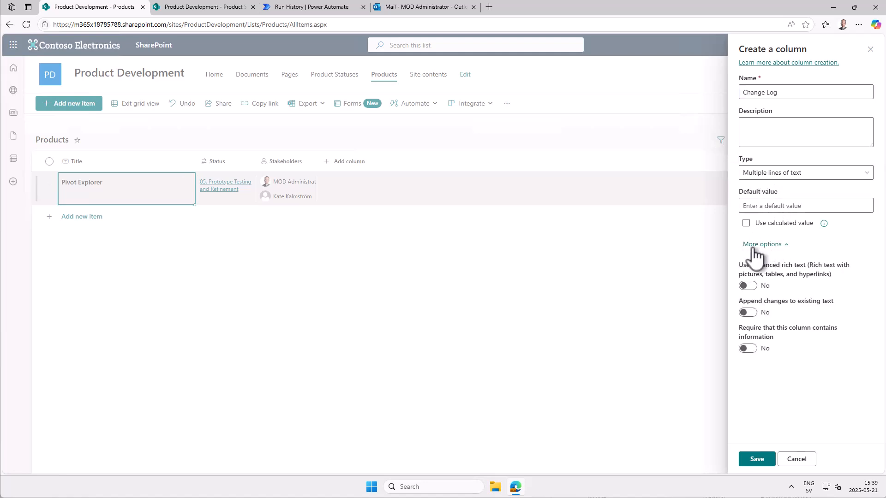
click(748, 312)
click(747, 463)
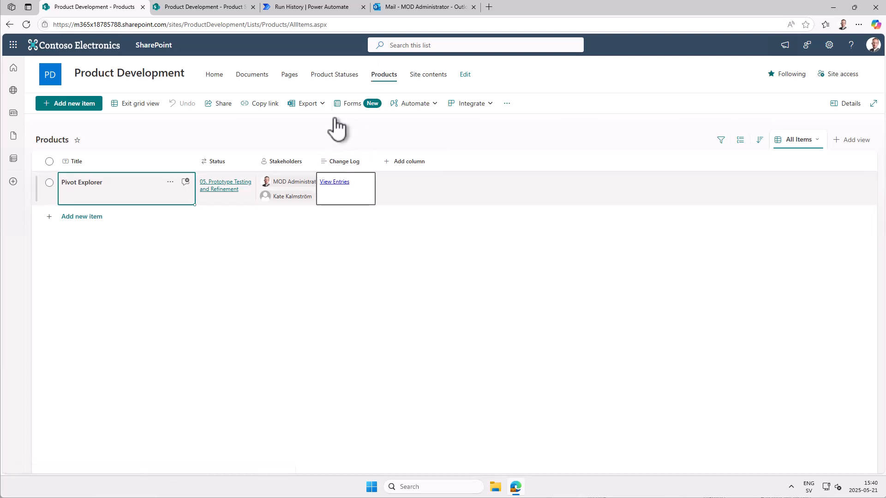
- In Power Automate, edit the flow and add a SharePoint Update item action after Apply to each in the Condition's True branch
click(340, 8)
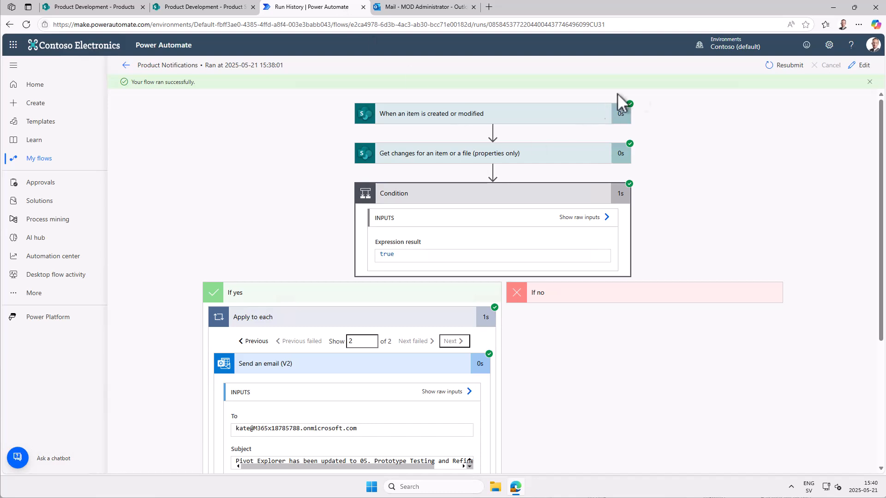
click(861, 66)
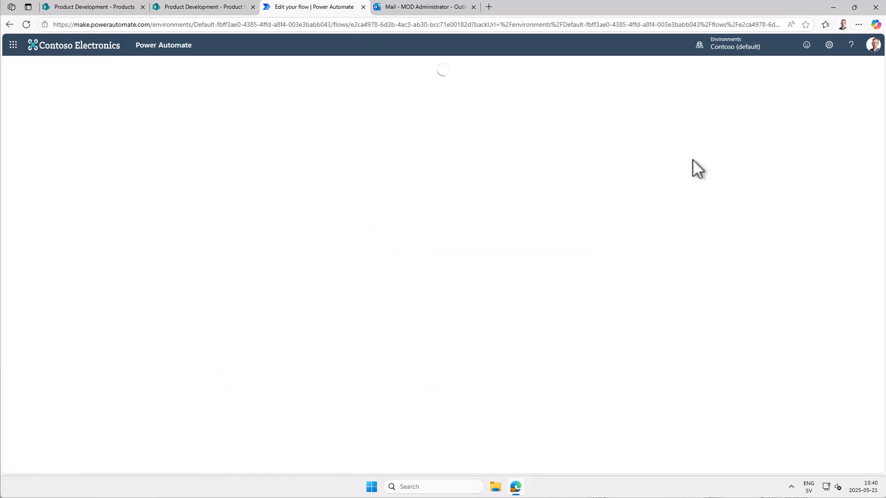
click(441, 234)
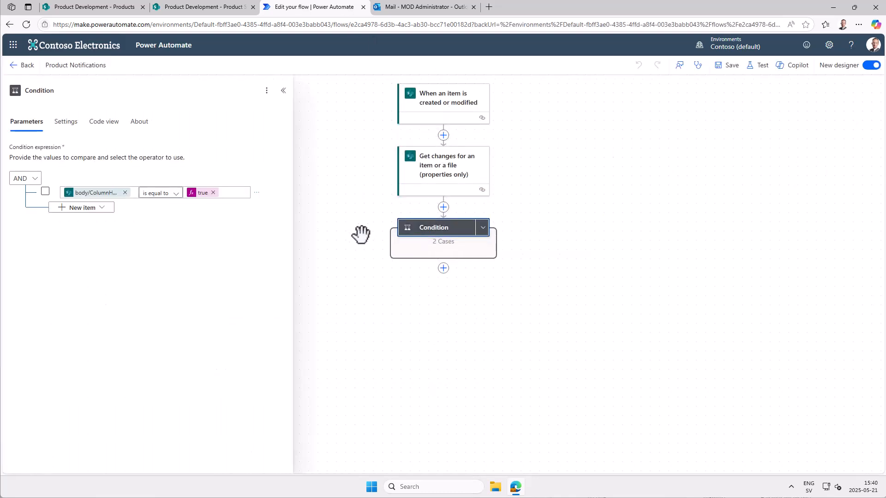
click(482, 228)
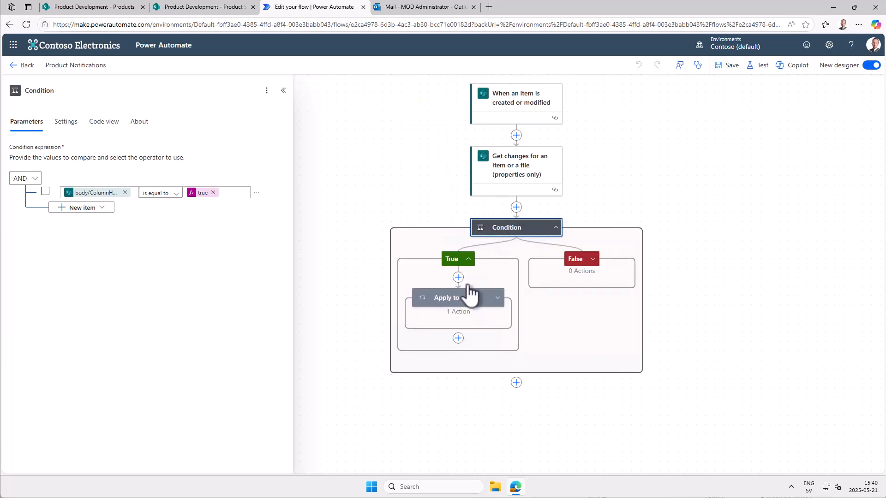
click(458, 338)
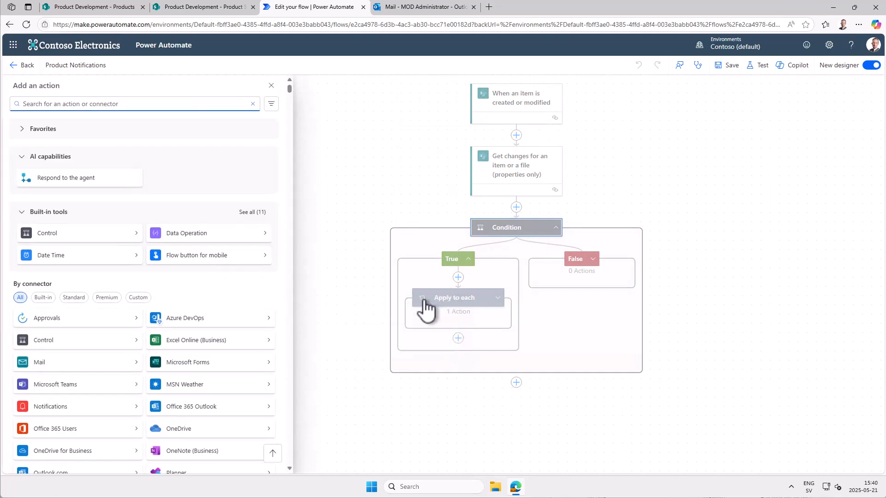
text(update share)
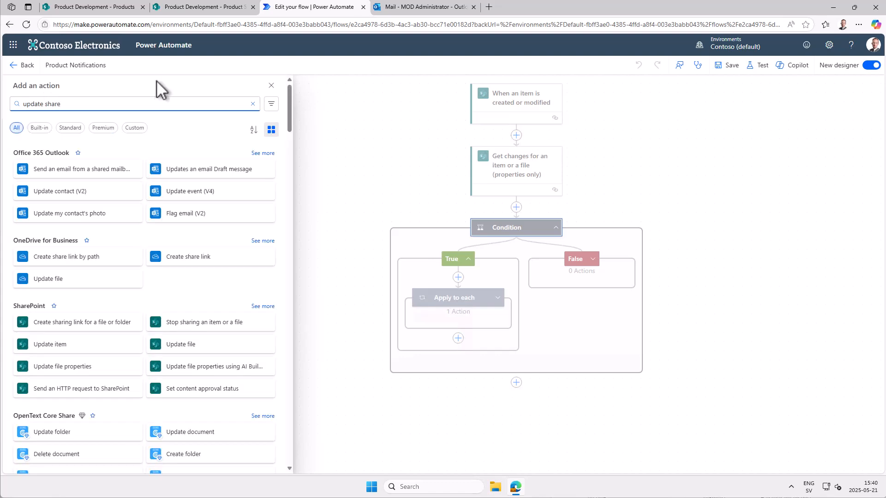
click(65, 345)
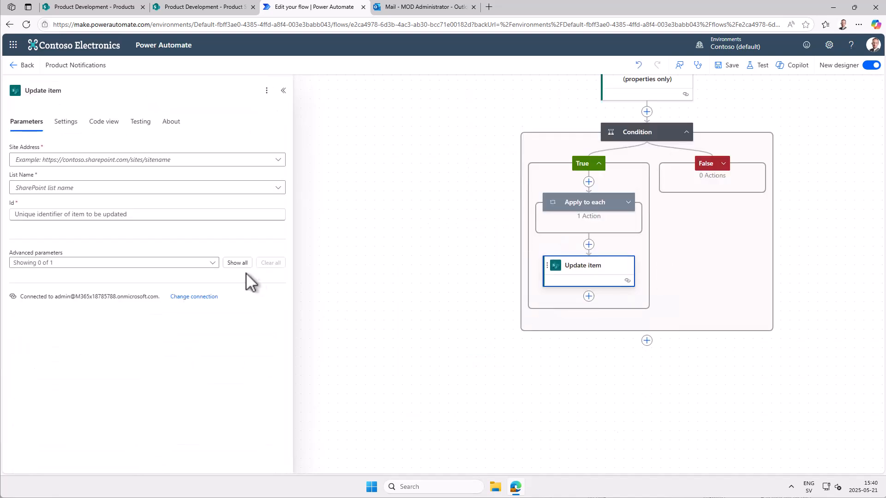
- Point Update item to the Product Development site and Products list, using the trigger's ID as the Id
click(278, 161)
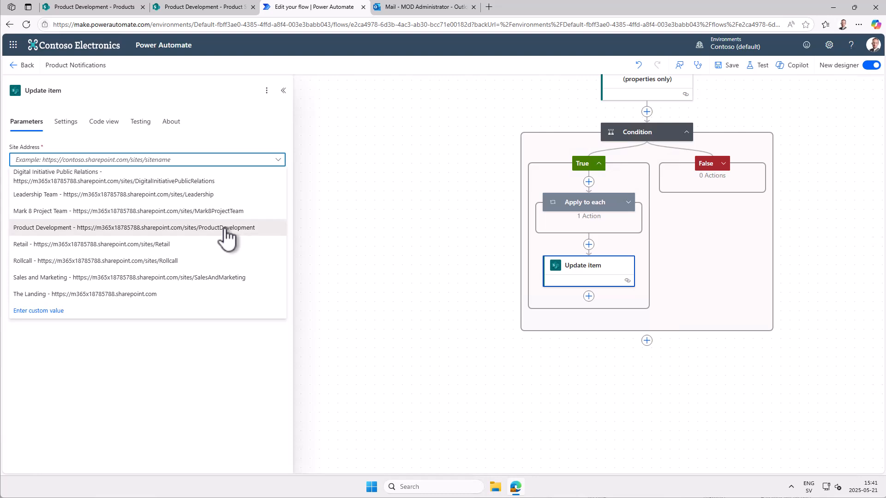
click(226, 228)
click(278, 188)
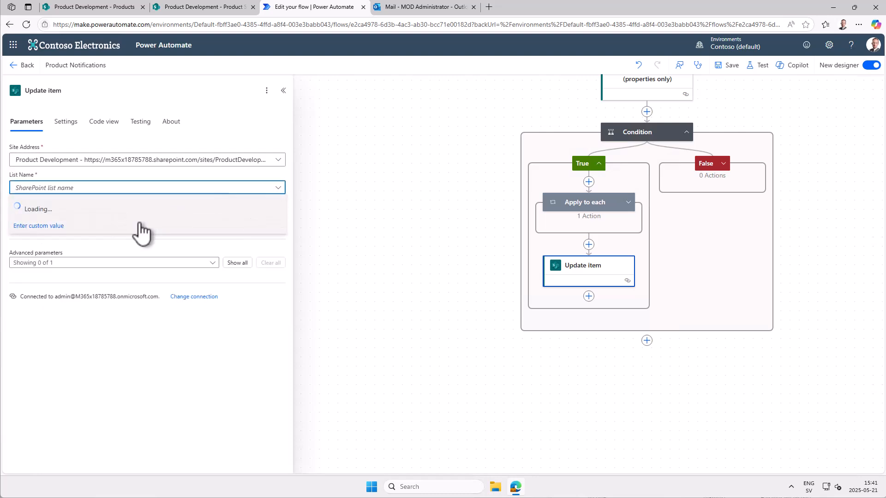
click(63, 217)
click(91, 215)
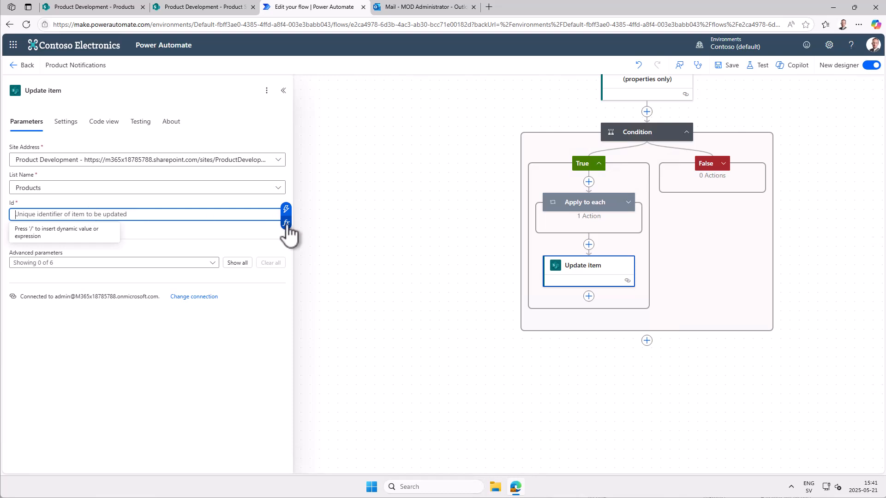
click(286, 210)
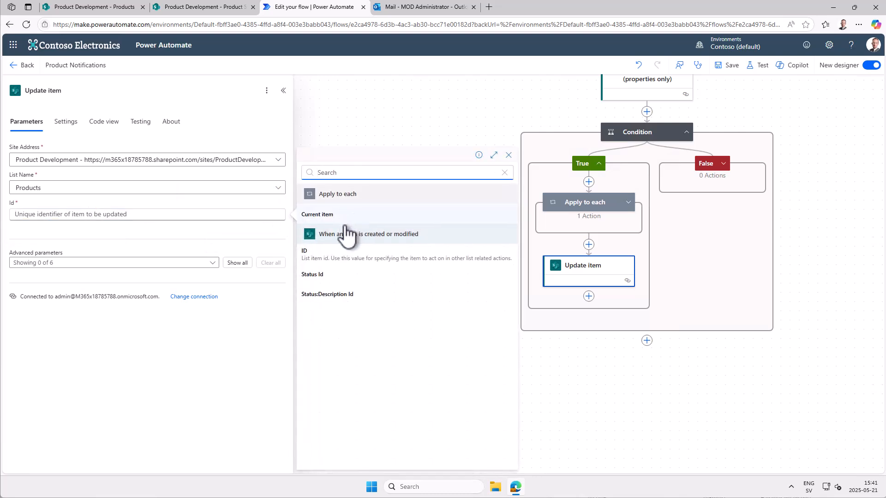
click(330, 259)
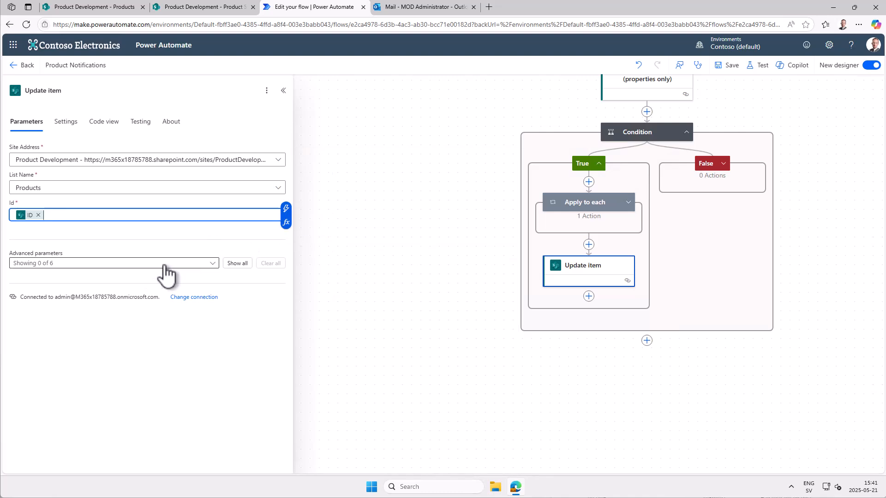
- Show all advanced parameters of Update item and set Change Log to Modified By DisplayName, "changed Status to" and Status Value
click(236, 264)
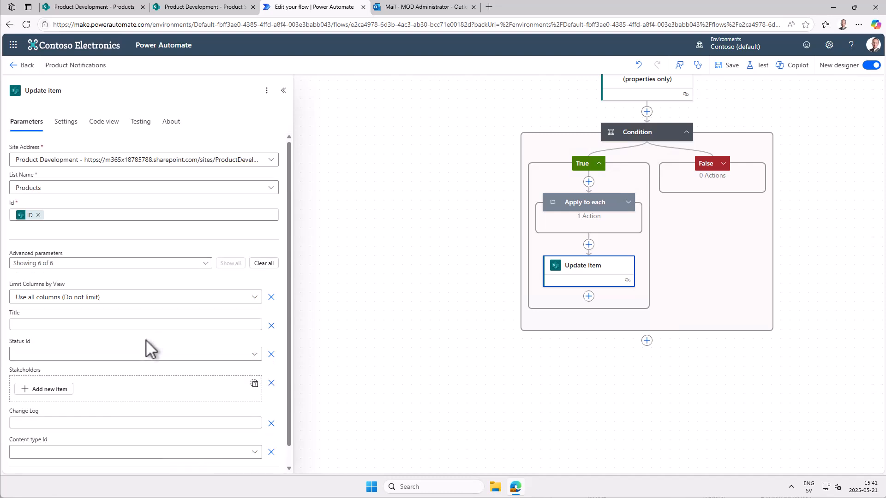
scroll(117, 368, down, 1)
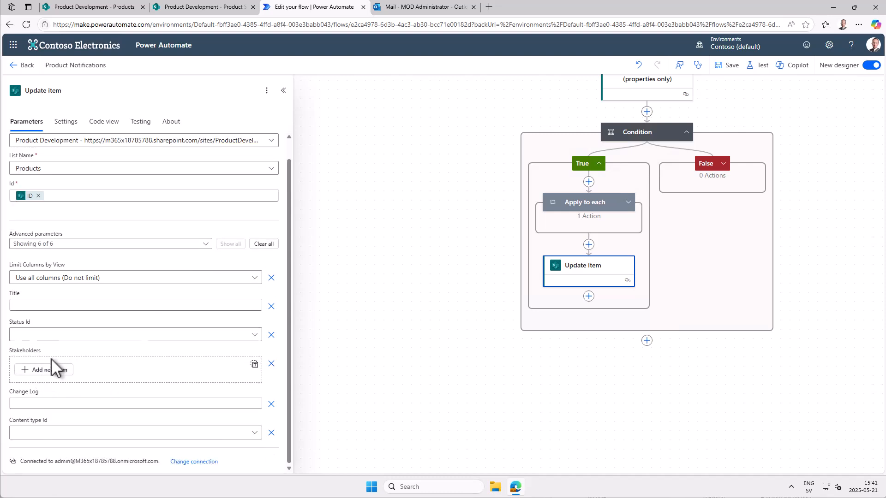
click(42, 404)
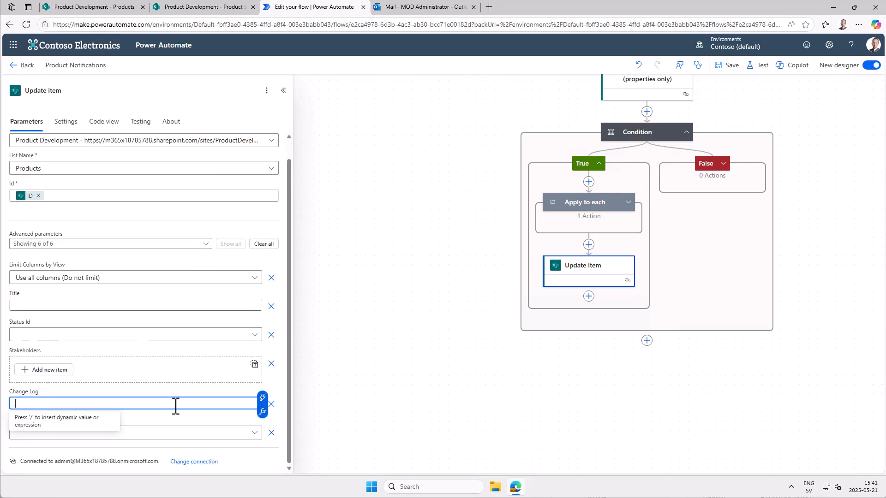
click(264, 405)
text(mod)
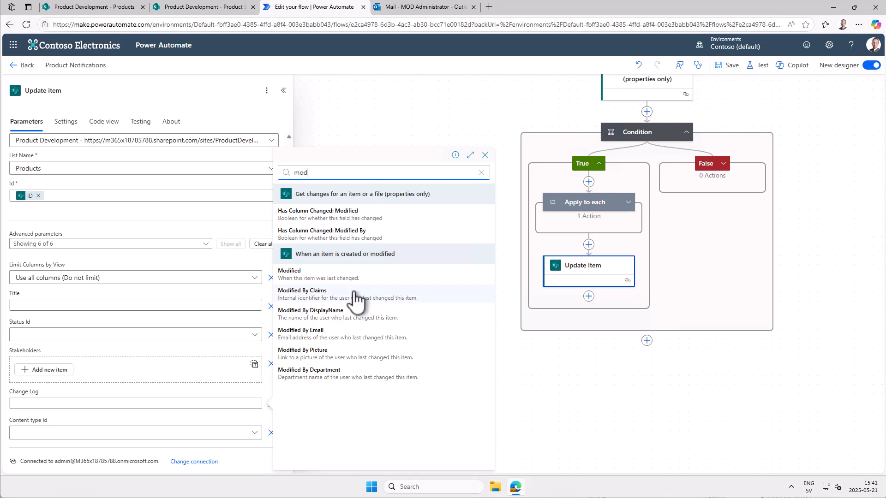
click(323, 311)
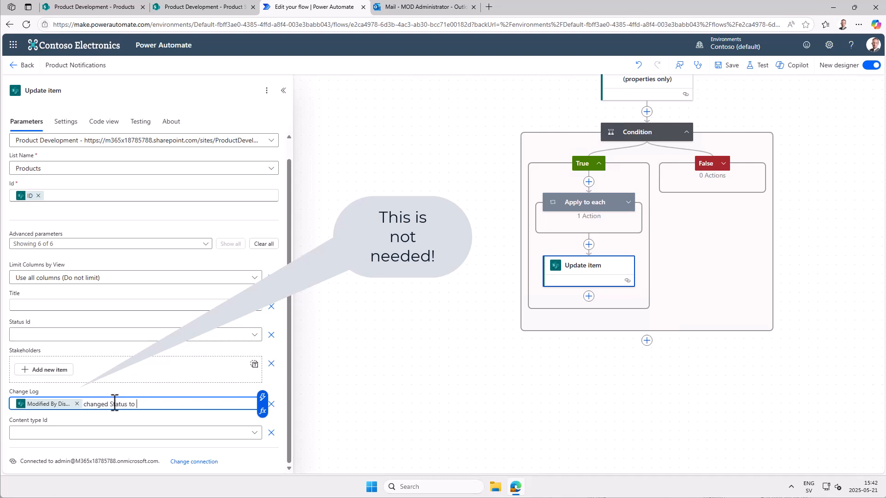
click(262, 398)
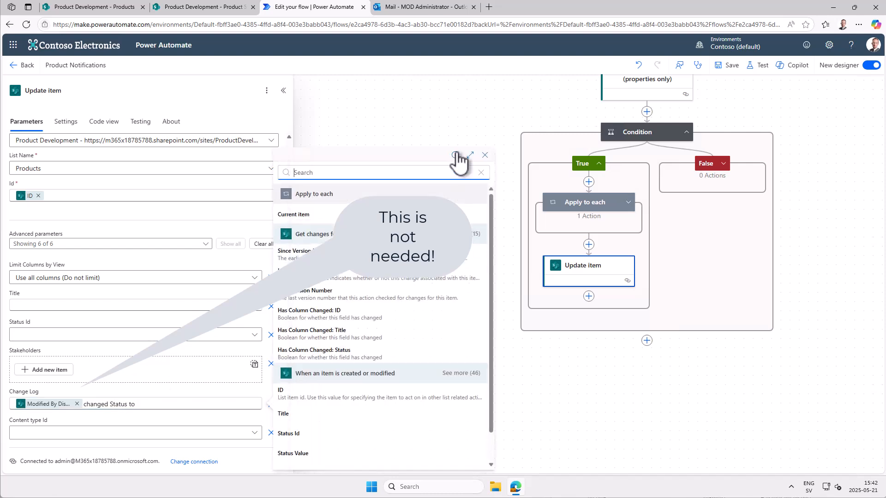
text(stat)
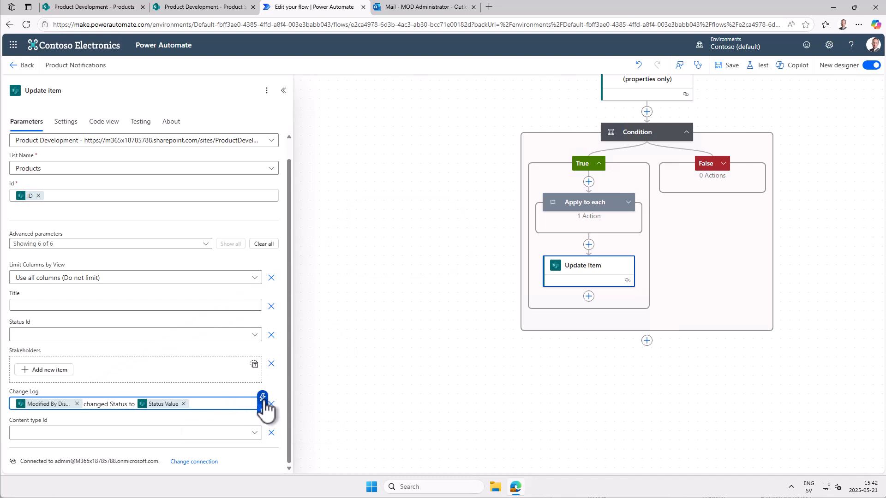
- Append the trigger's Modified value to the Change Log text, save the flow and close the flow checker
click(262, 397)
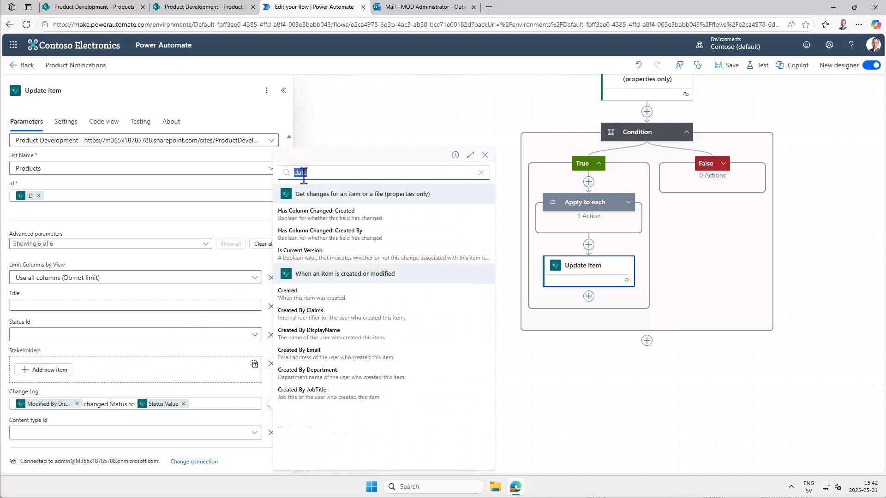
text(modi)
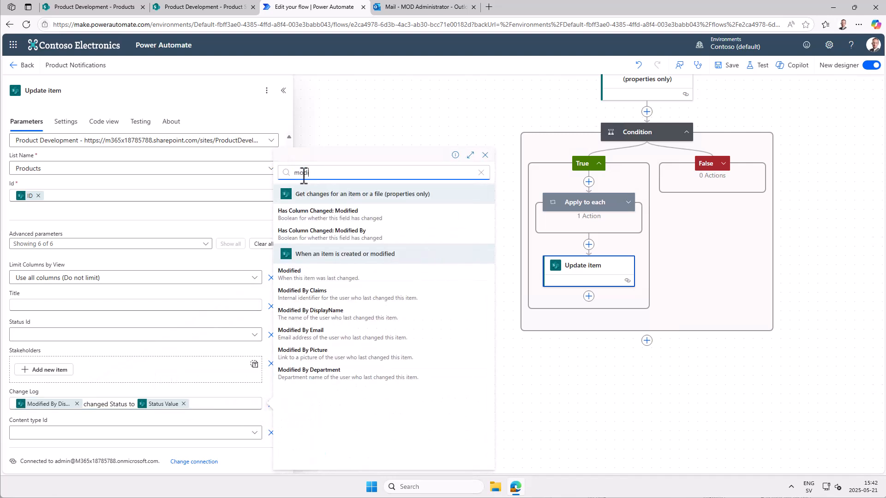
click(344, 276)
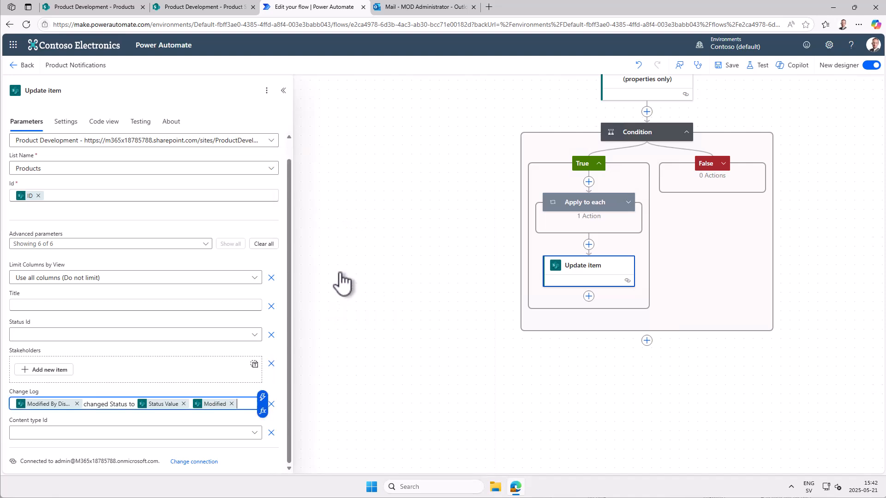
click(223, 419)
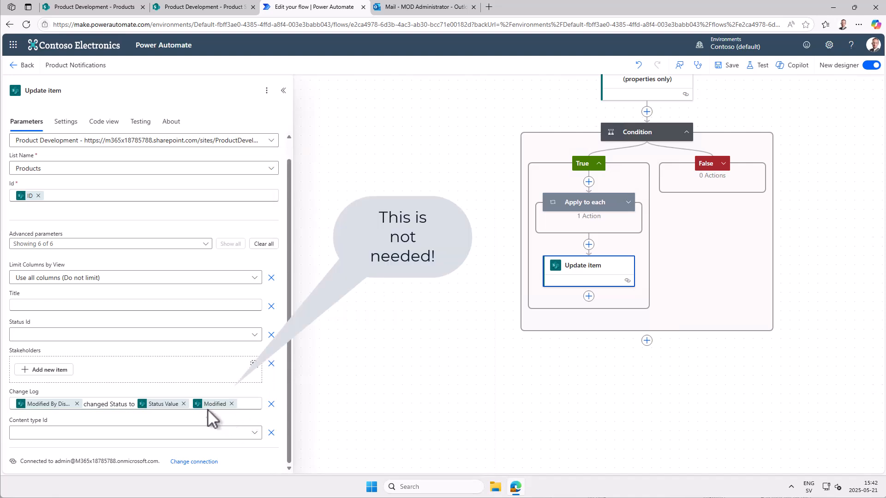
click(733, 68)
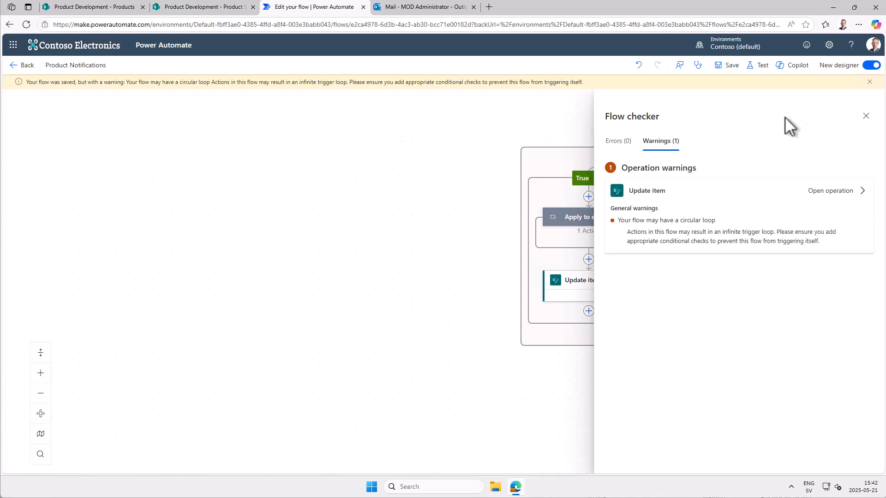
click(866, 116)
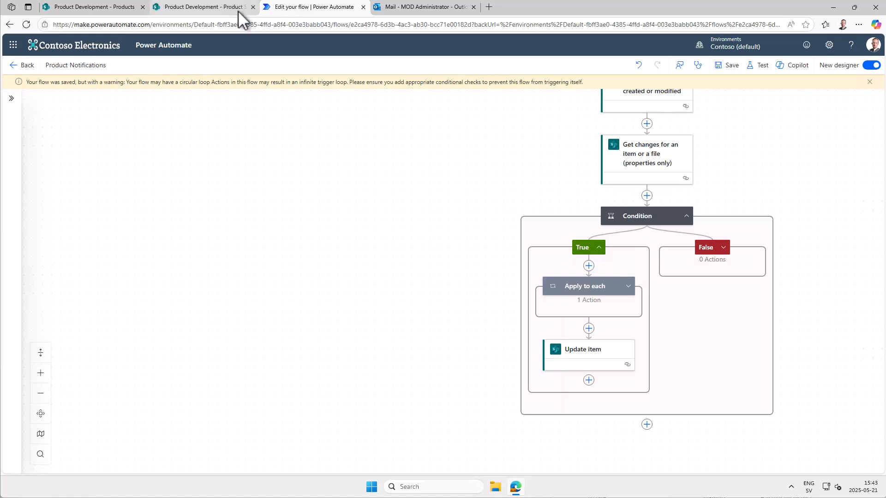
- Switch to the SharePoint Products list and change Pivot Explorer's Status to 06. Market Strategy Development in grid view
click(109, 7)
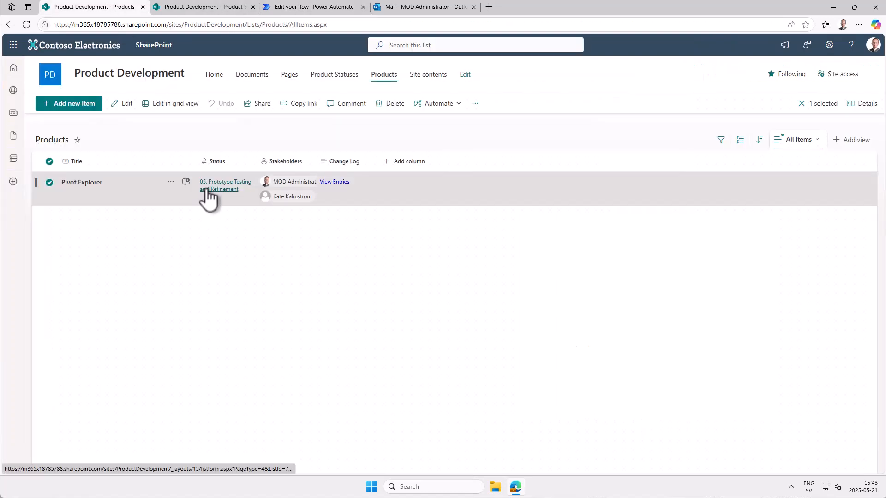
click(166, 104)
click(246, 191)
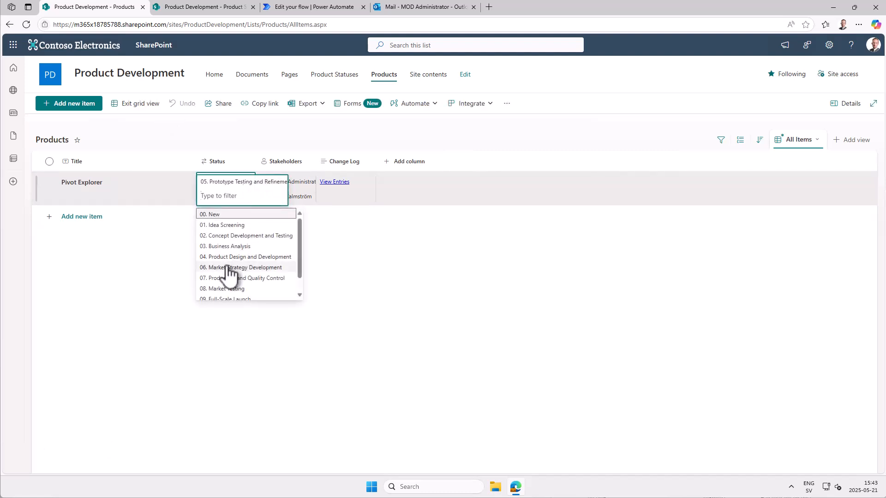
click(231, 272)
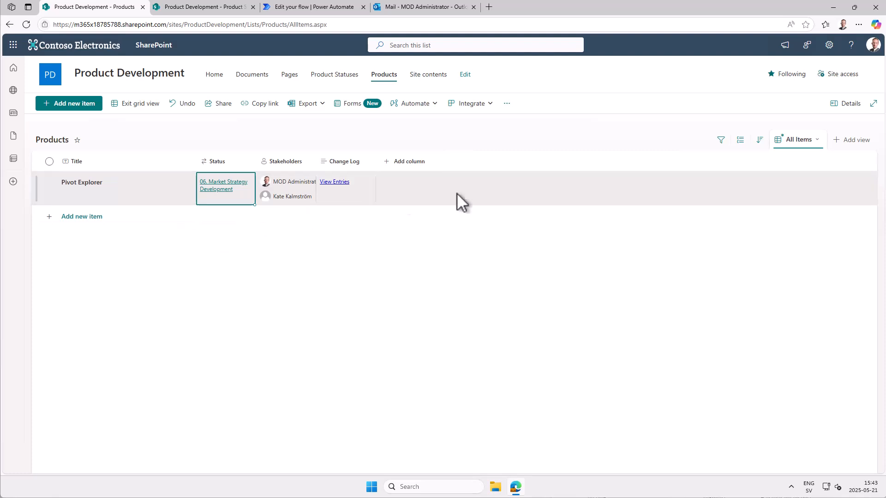
click(119, 106)
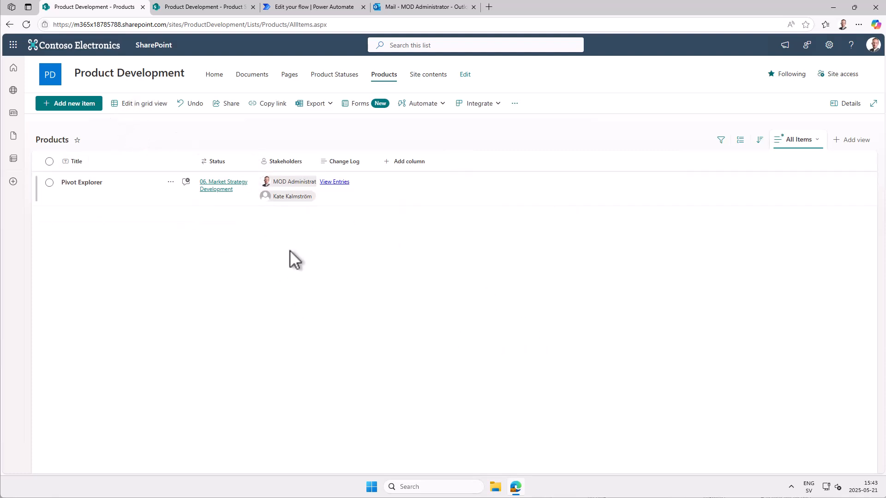
- Switch to Power Automate, refresh the flow's run history, and inspect the Condition and Update item results of the newest run
click(318, 7)
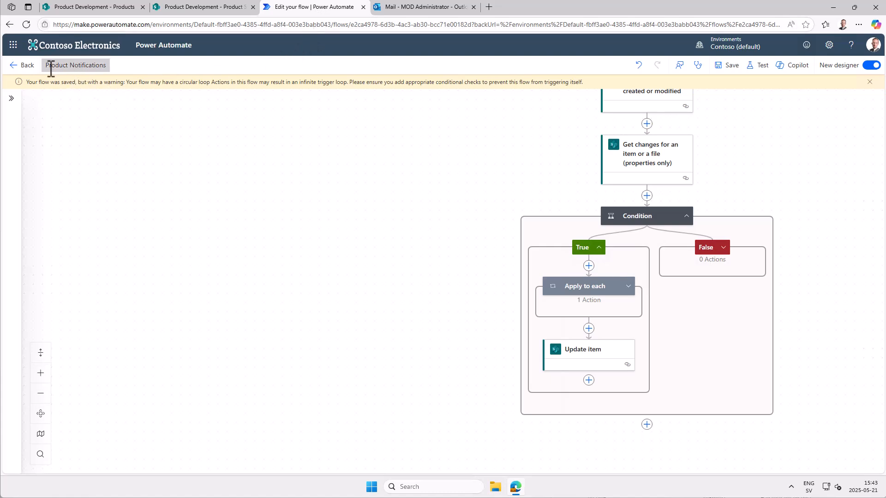
click(22, 65)
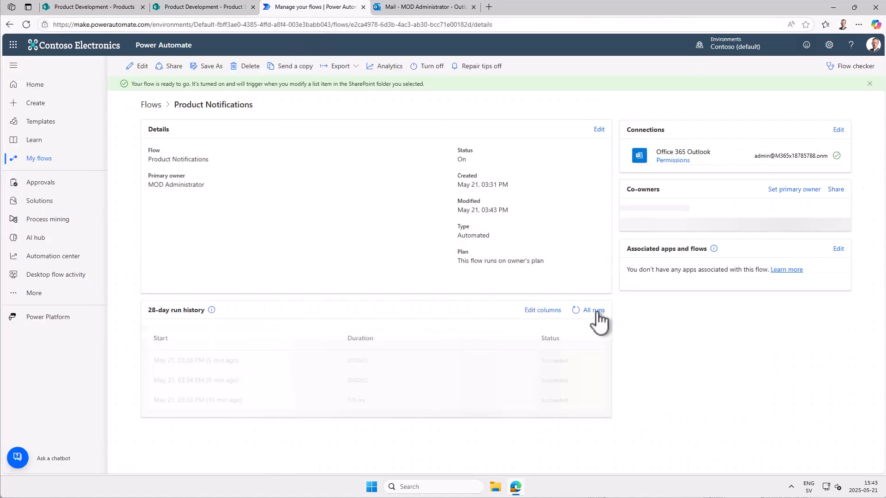
click(575, 310)
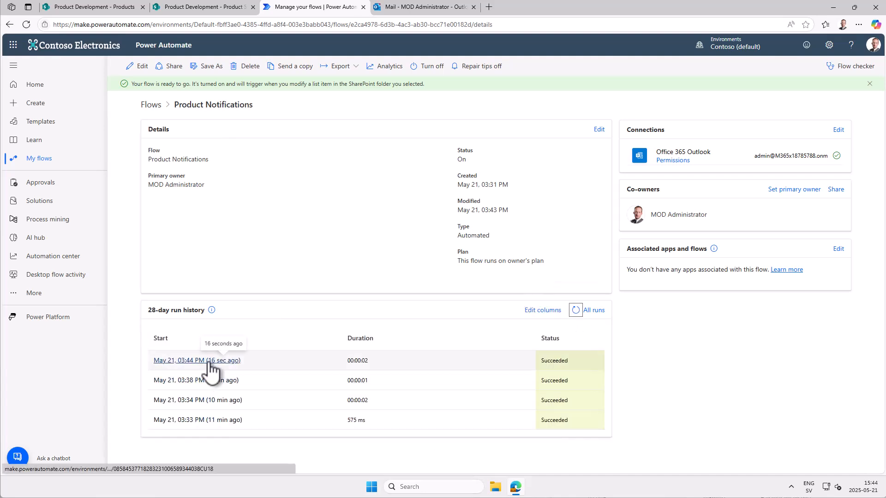
click(220, 361)
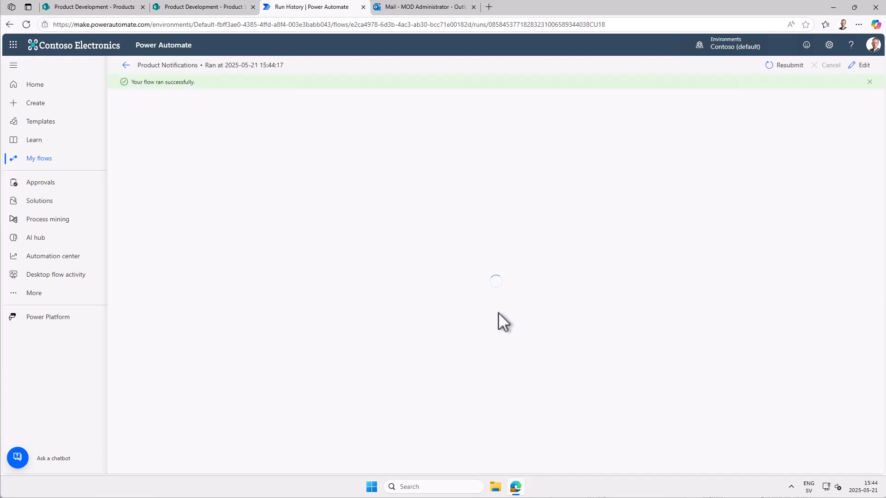
click(465, 192)
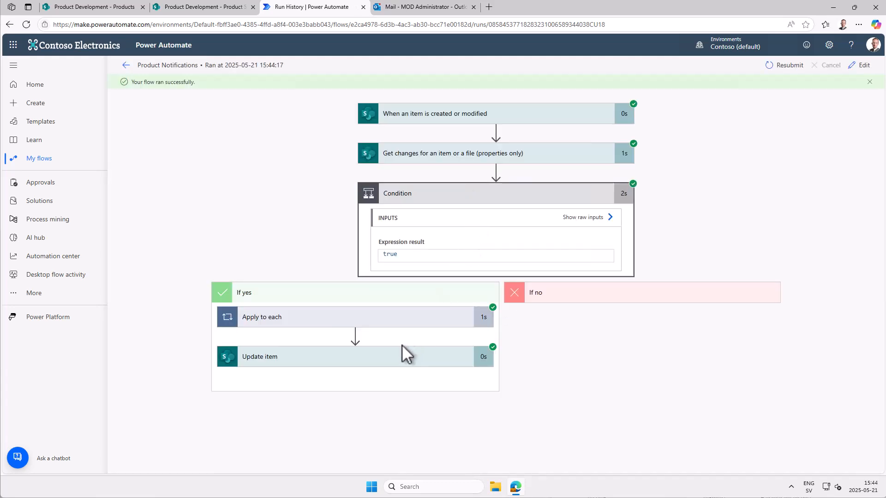
click(396, 361)
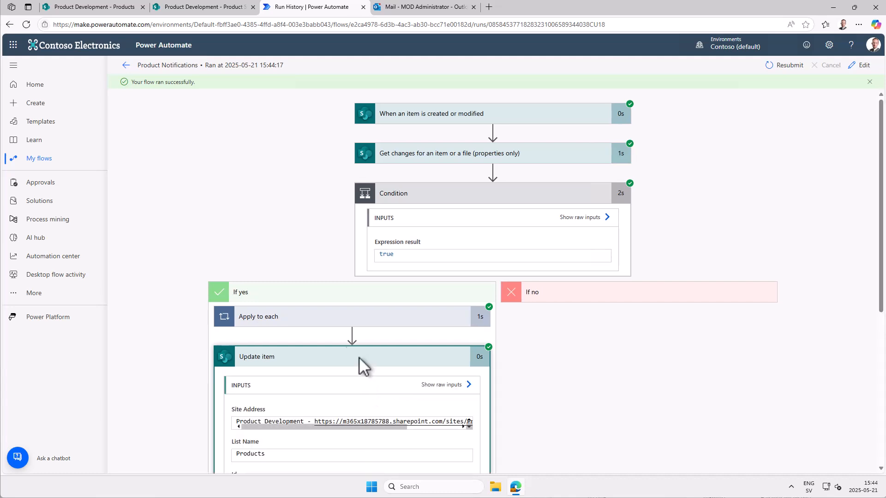
- Switch to SharePoint, reload the Products list and view Pivot Explorer's Change Log entries
click(119, 8)
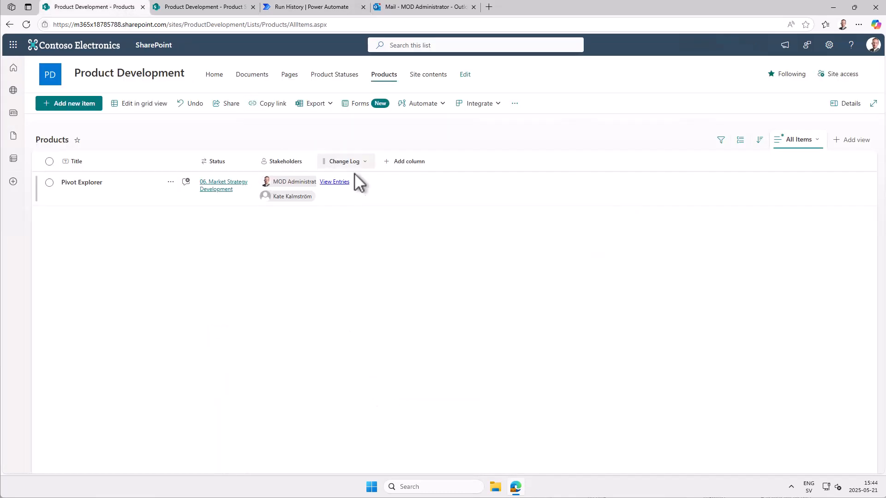
click(26, 24)
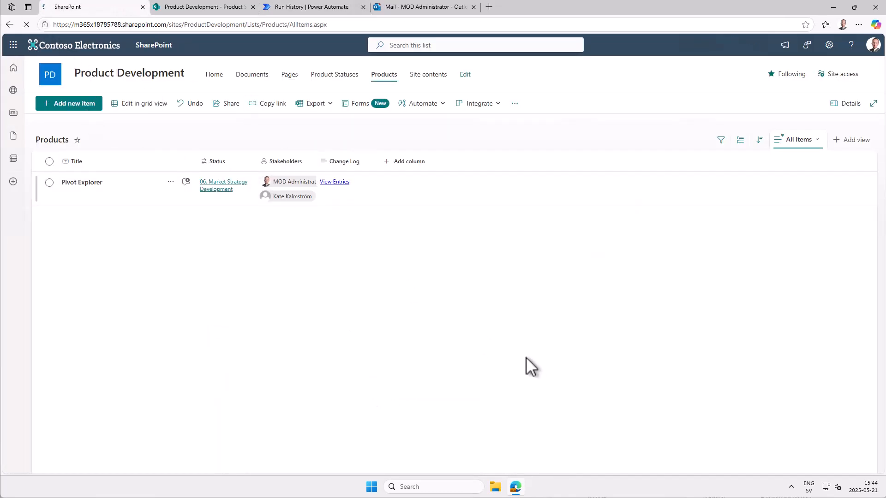
click(336, 182)
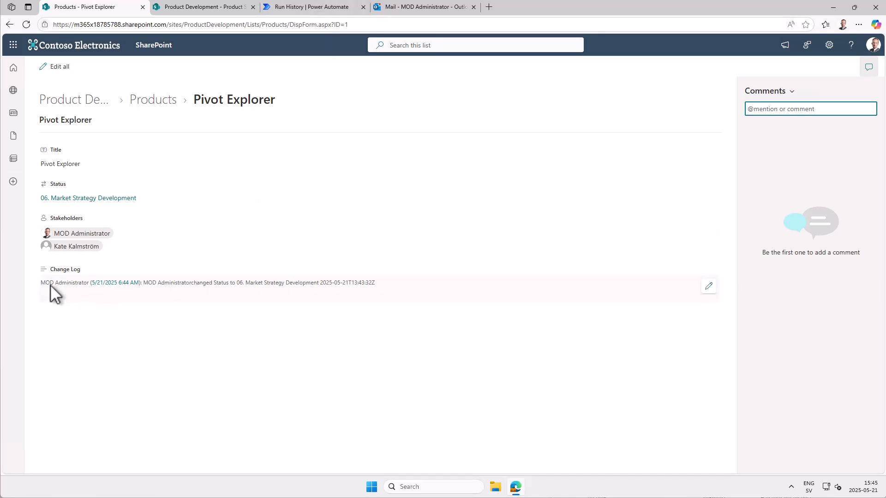
- Switch to Power Automate, edit the flow and reduce Update item's Change Log to "Status to" followed by Status Value
click(328, 8)
scroll(447, 394, down, 3)
scroll(447, 394, down, 2)
scroll(446, 395, up, 2)
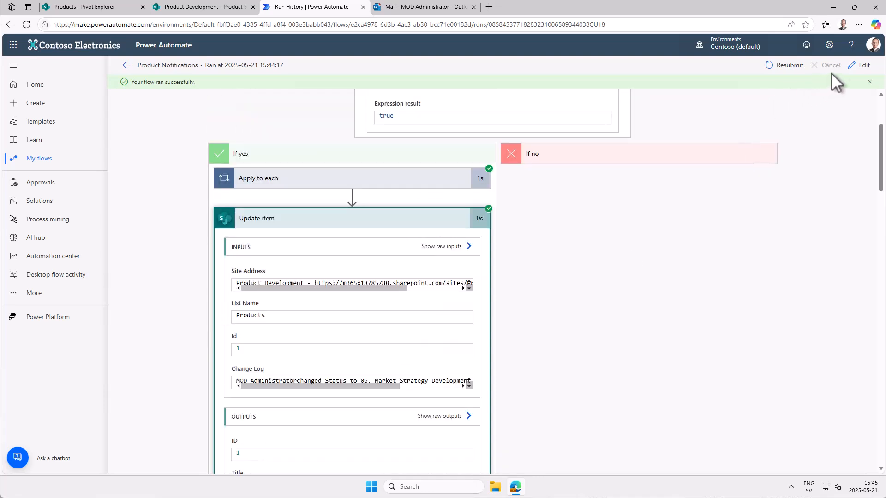
click(861, 66)
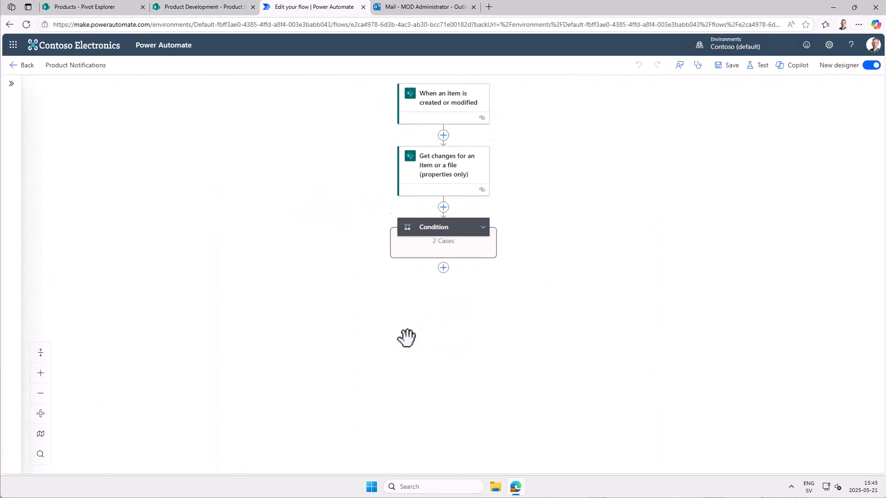
click(484, 228)
click(445, 364)
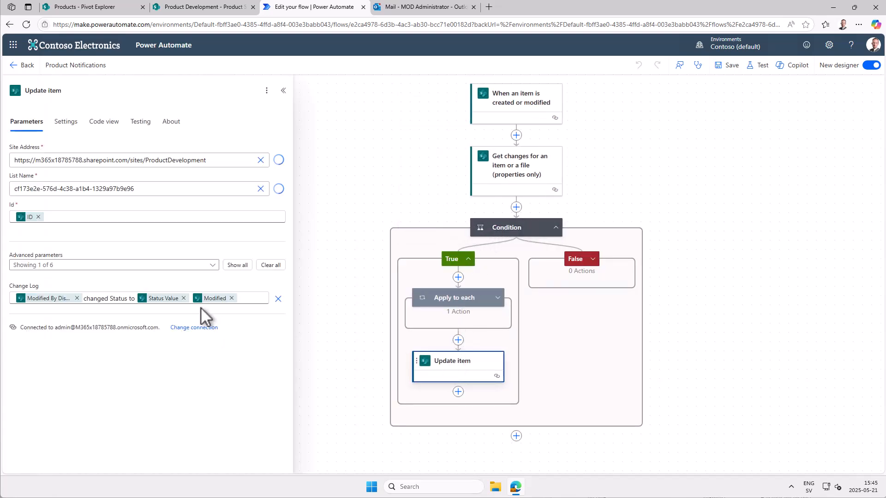
click(77, 298)
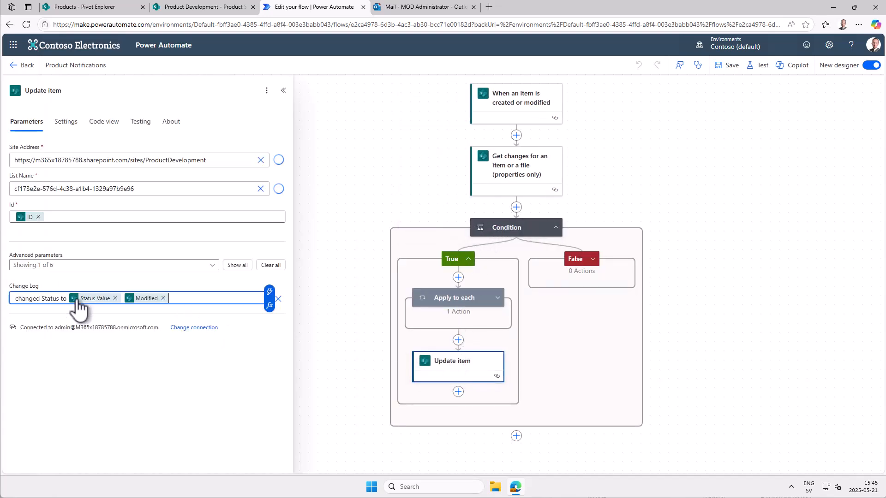
double_click(27, 297)
key(BackSpace)
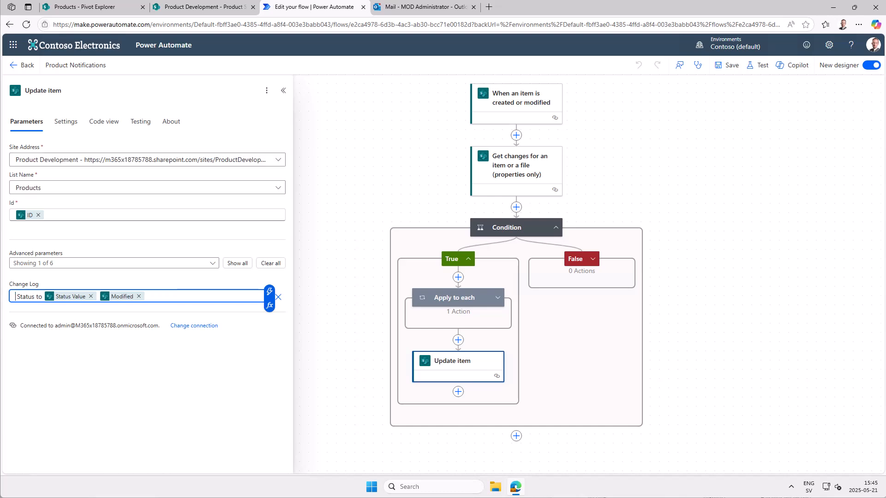
key(BackSpace)
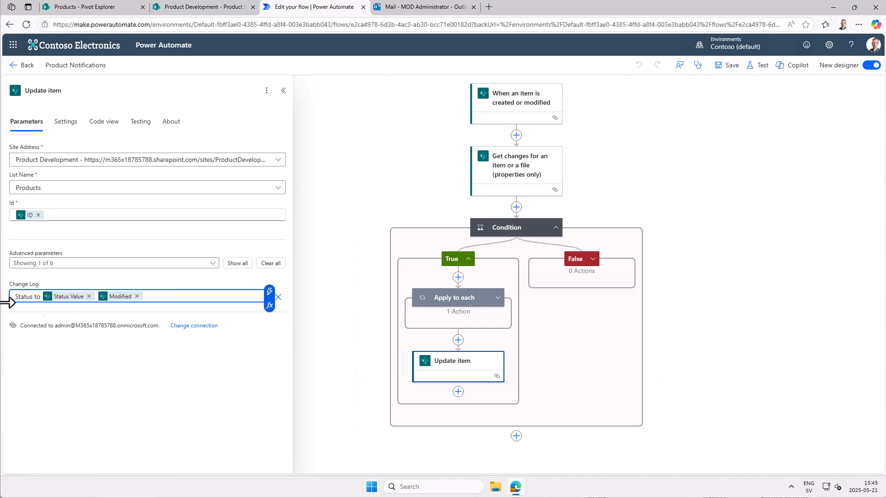
click(137, 296)
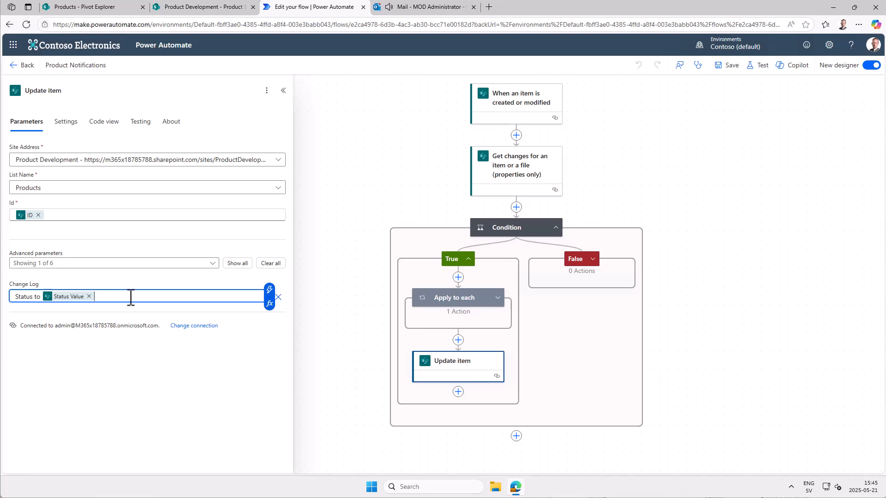
- Save the edited flow, dismiss the flow checker and return to the flow's details page
click(727, 65)
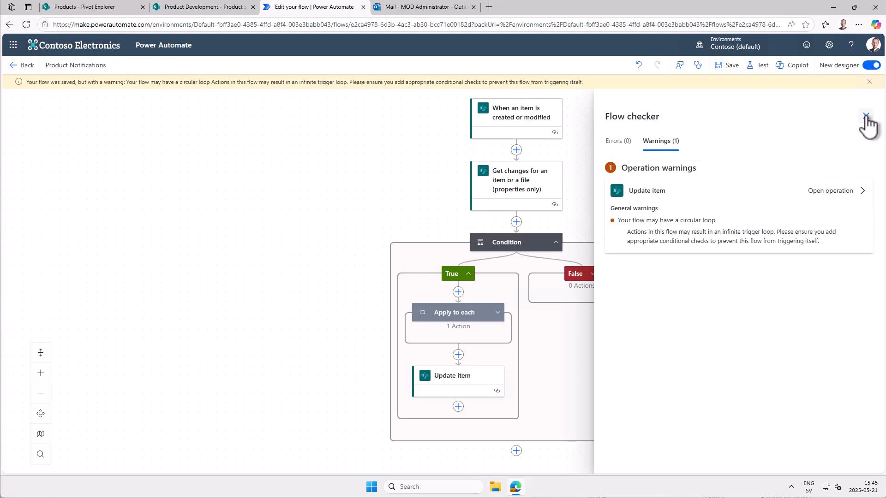
click(866, 115)
click(870, 82)
click(24, 65)
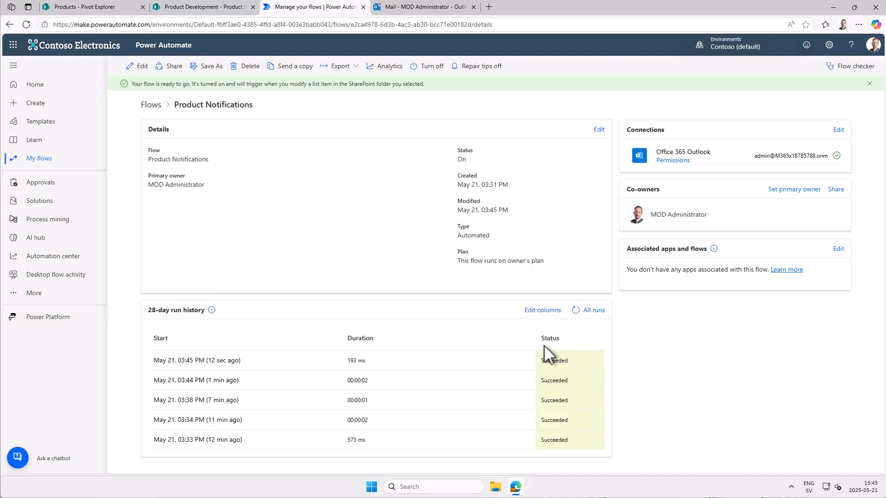
- Switch to SharePoint, edit the Pivot Explorer item, replace its Status with 07. Production and Quality Control, and save it
click(109, 10)
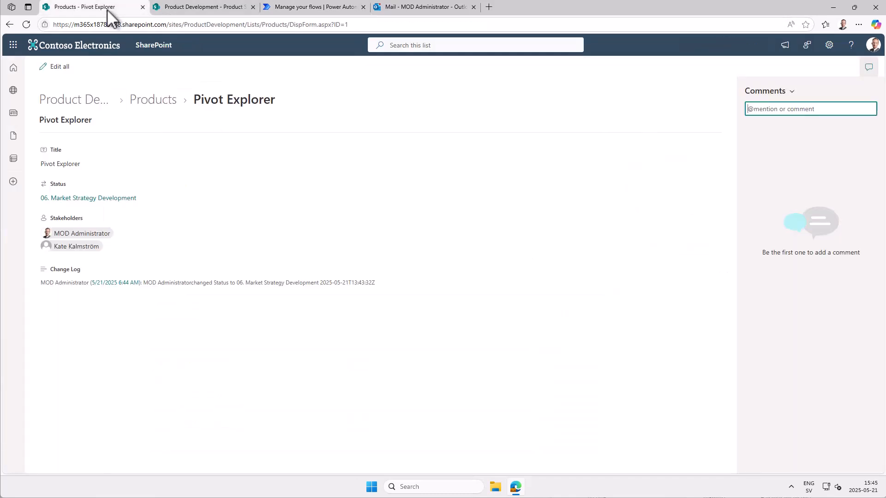
click(178, 9)
click(110, 10)
click(61, 68)
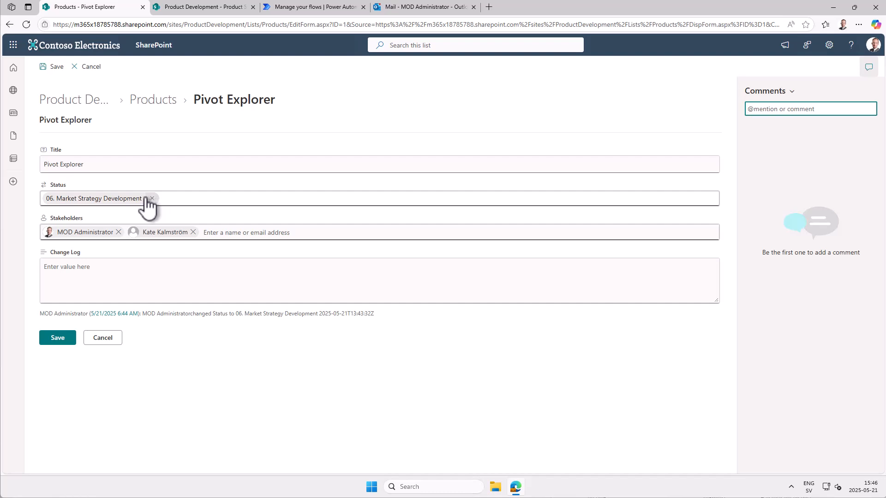
click(131, 197)
click(151, 199)
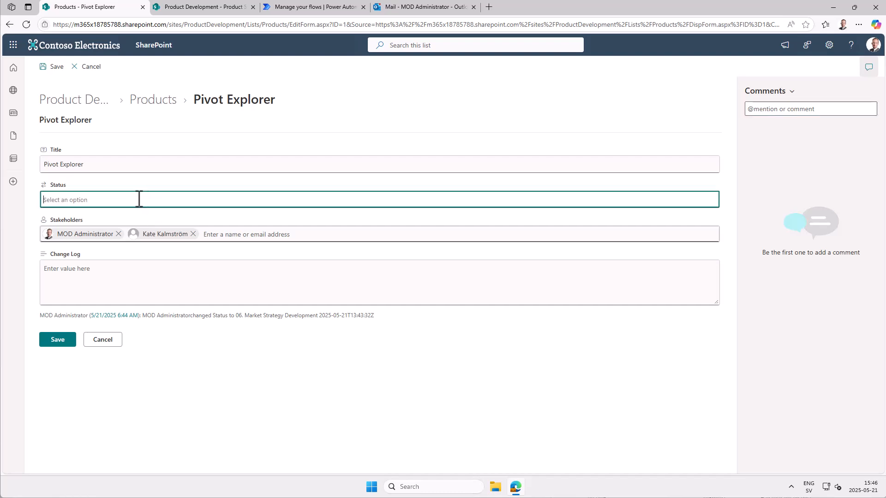
click(130, 199)
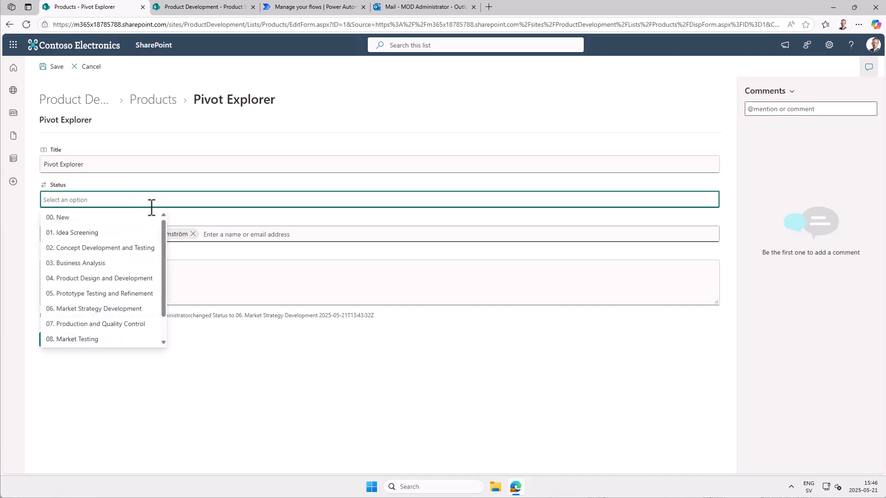
click(98, 324)
click(68, 335)
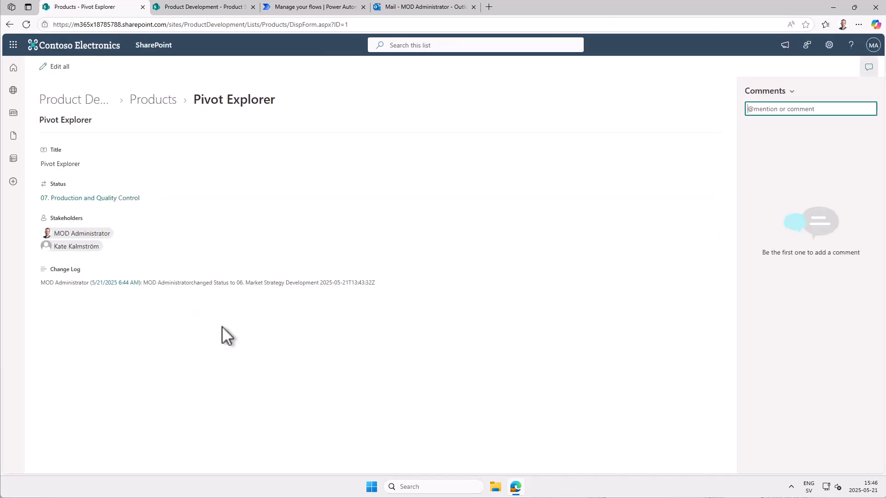
- Check the flow's run history in Power Automate, then return to SharePoint and reload Pivot Explorer to view its Change Log
click(318, 8)
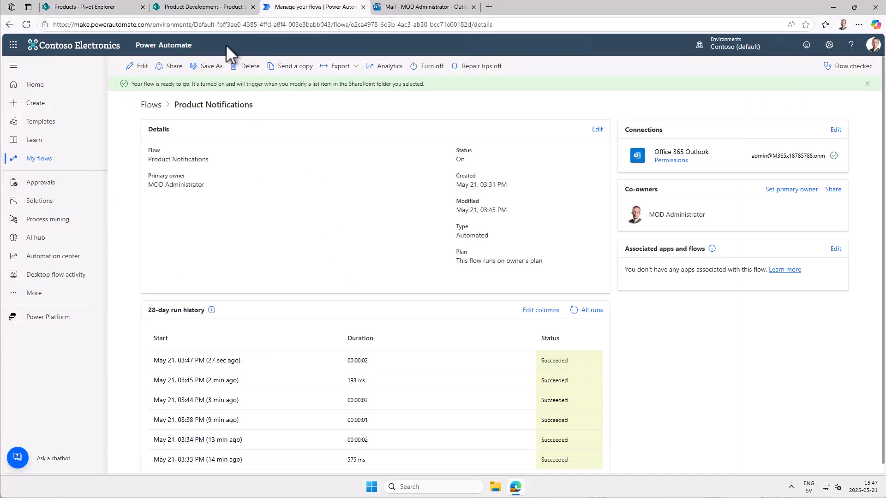
click(180, 8)
click(96, 8)
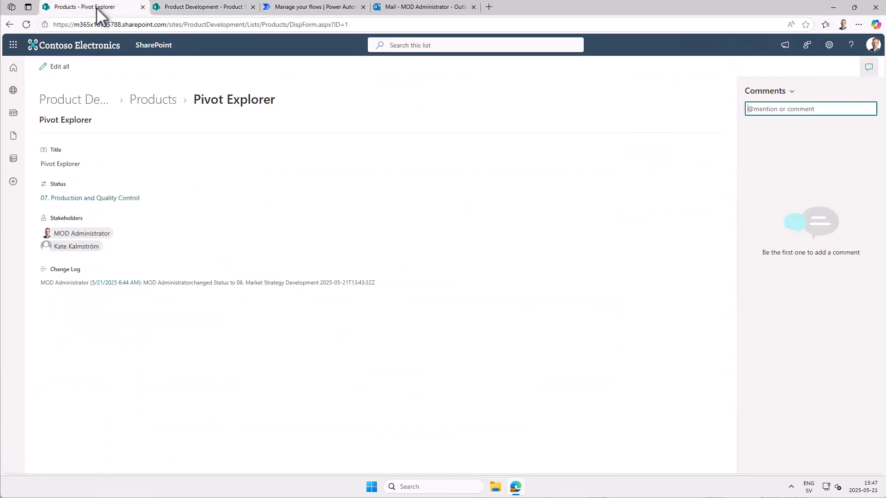
click(29, 27)
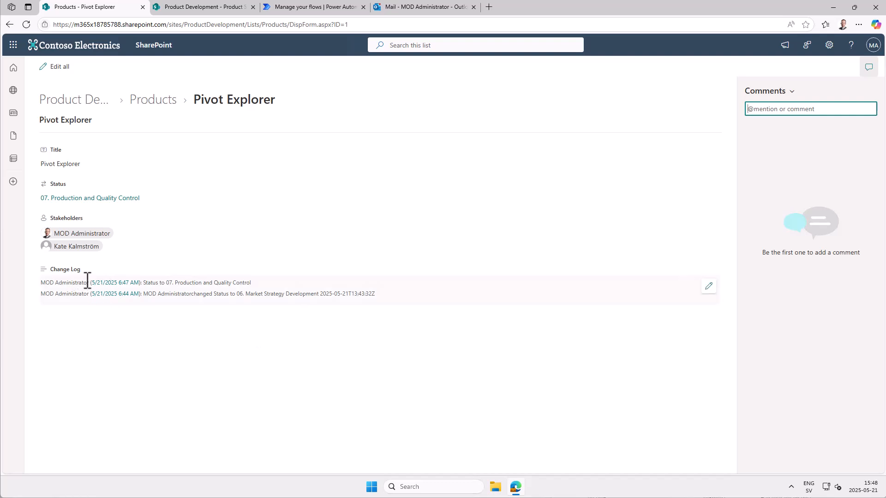